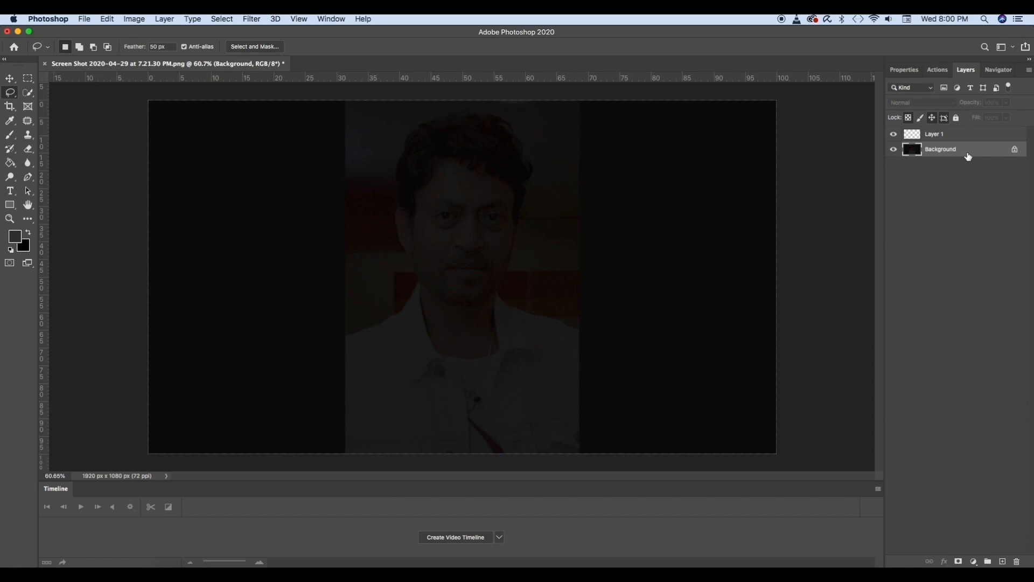
Step: Select Layer 1 in the portrait document, and show the BASE and BLEND text layers in the layer-stack diagram document
click(967, 138)
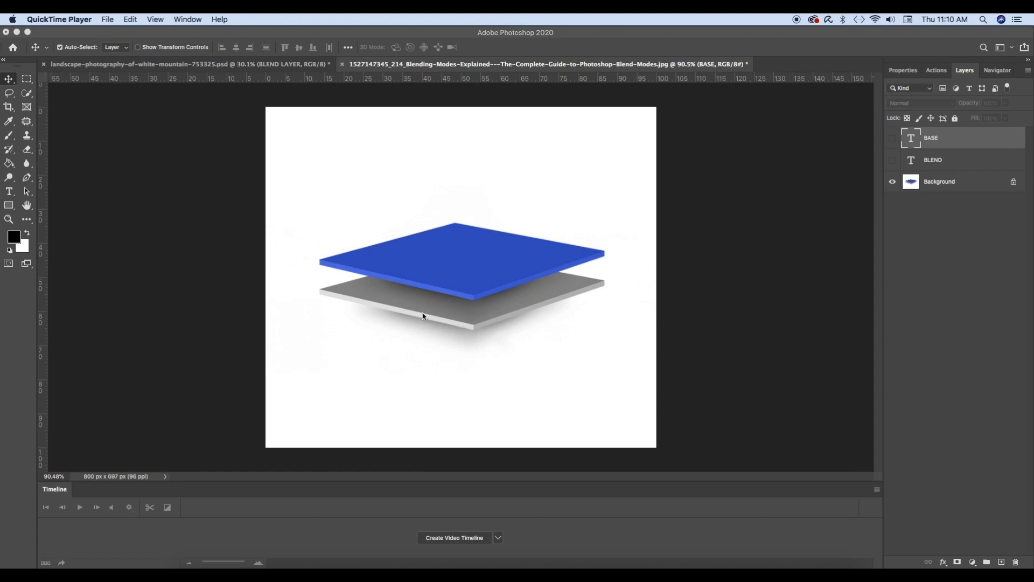
click(896, 141)
click(895, 141)
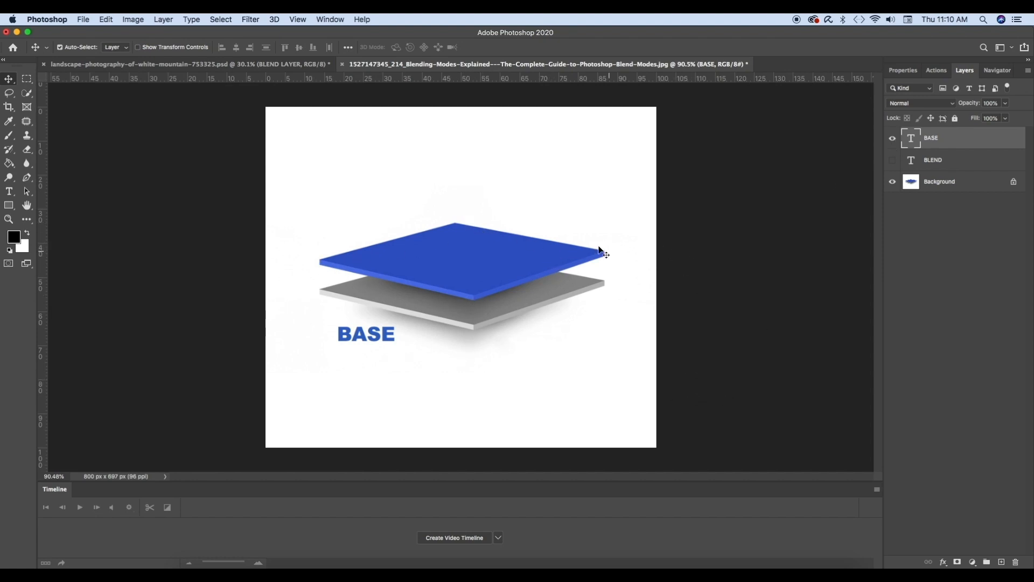
click(893, 161)
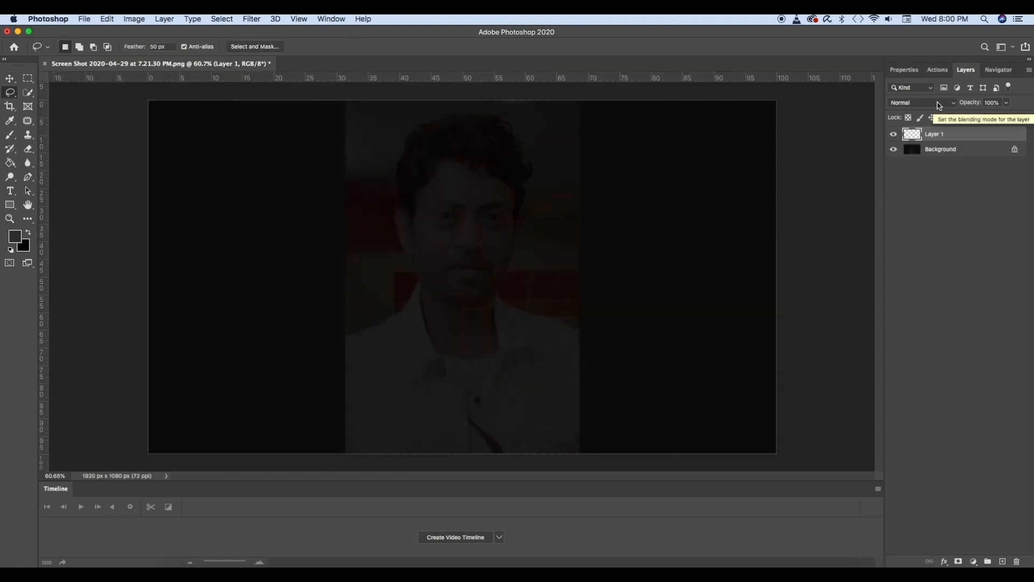
Step: Examine the layer blending mode list and the Opacity and Fill sliders, keeping the 03. Special 8 layer selected
click(937, 103)
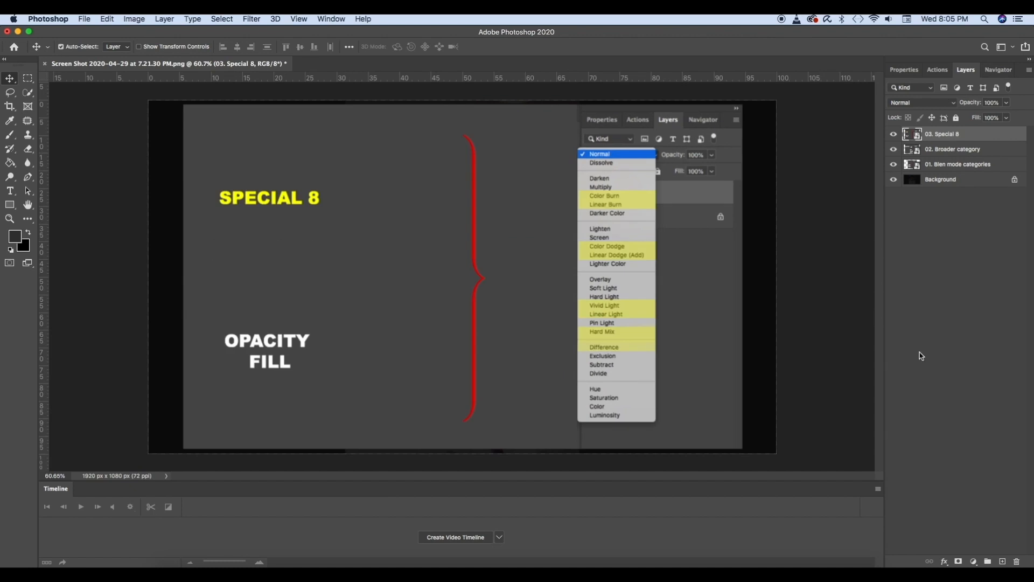
click(1007, 107)
mouse_move(1008, 117)
mouse_down()
mouse_move(968, 120)
mouse_move(1016, 118)
mouse_up()
click(991, 265)
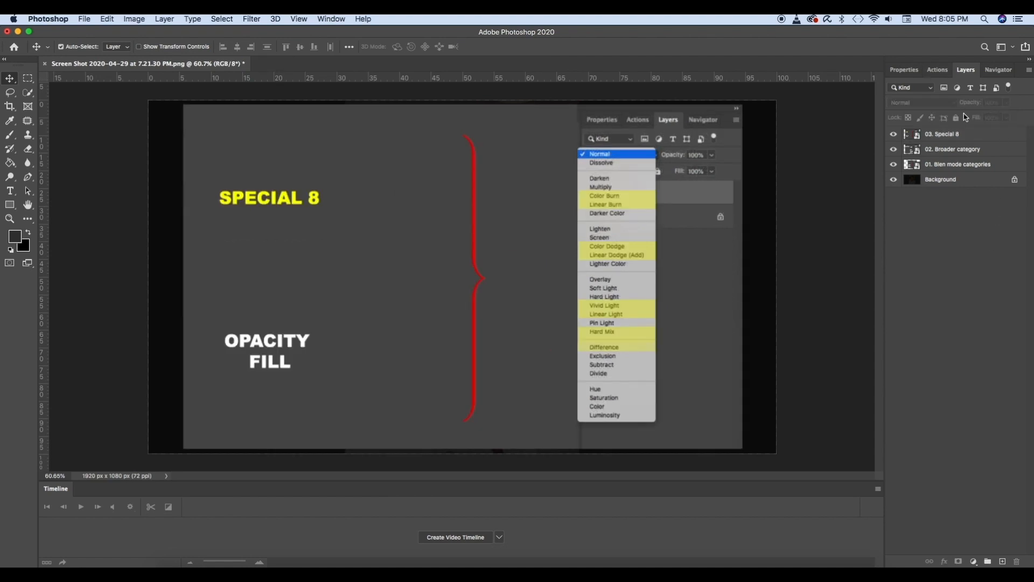
click(966, 134)
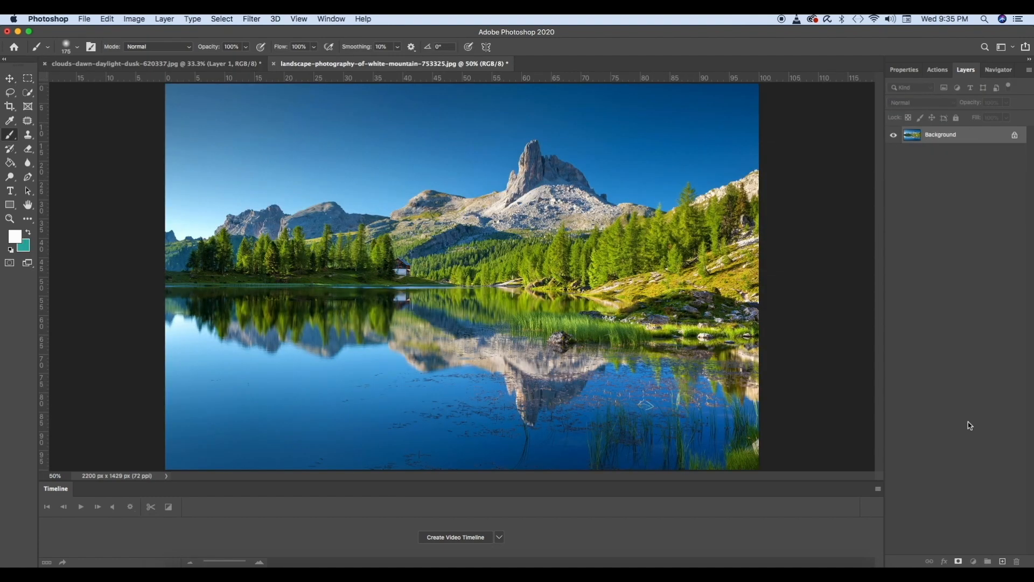
Step: Add a new layer above the mountain lake photo and paint a large soft white glow in the sky's upper-left corner
click(1004, 562)
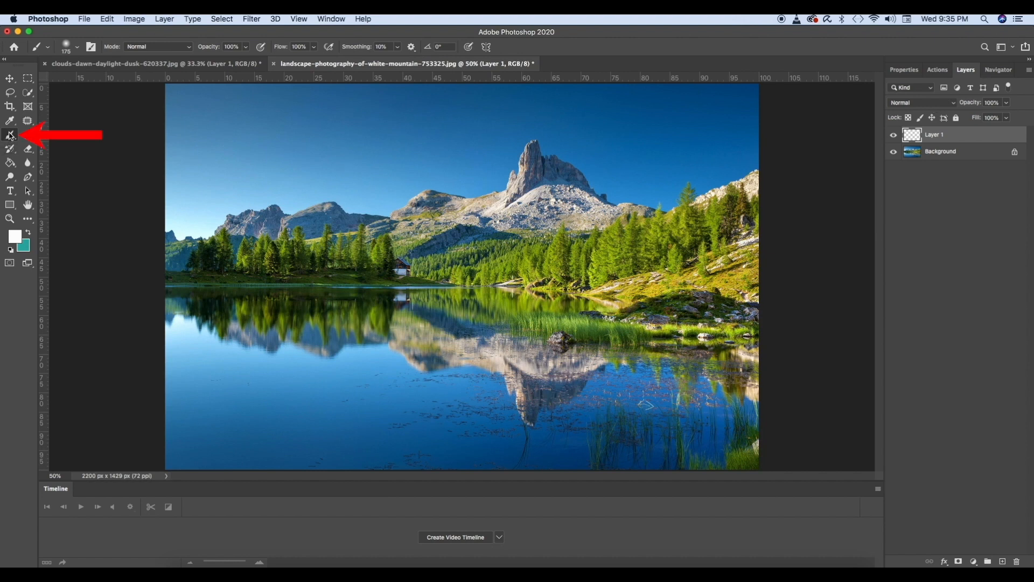
click(16, 235)
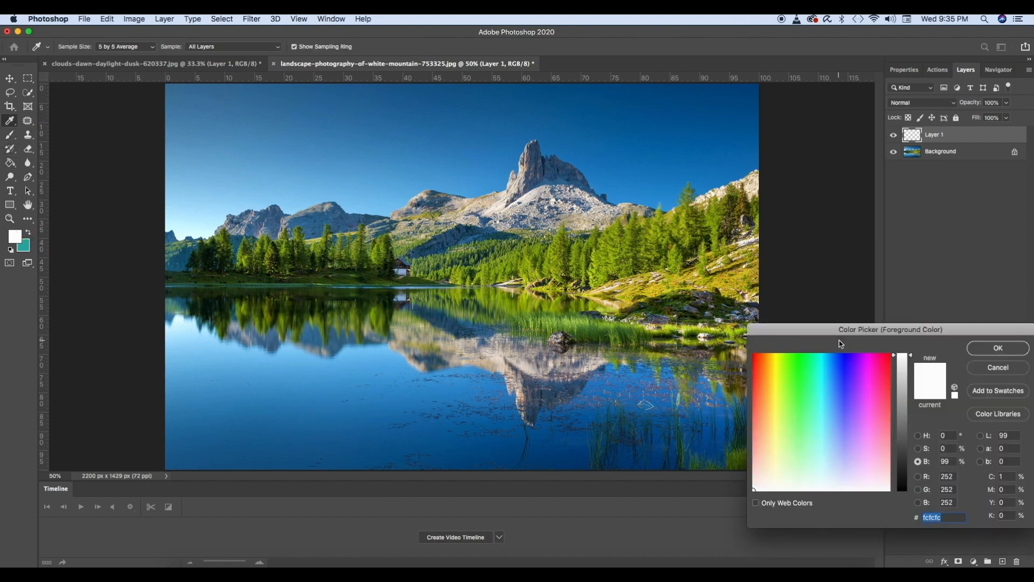
click(991, 349)
click(213, 104)
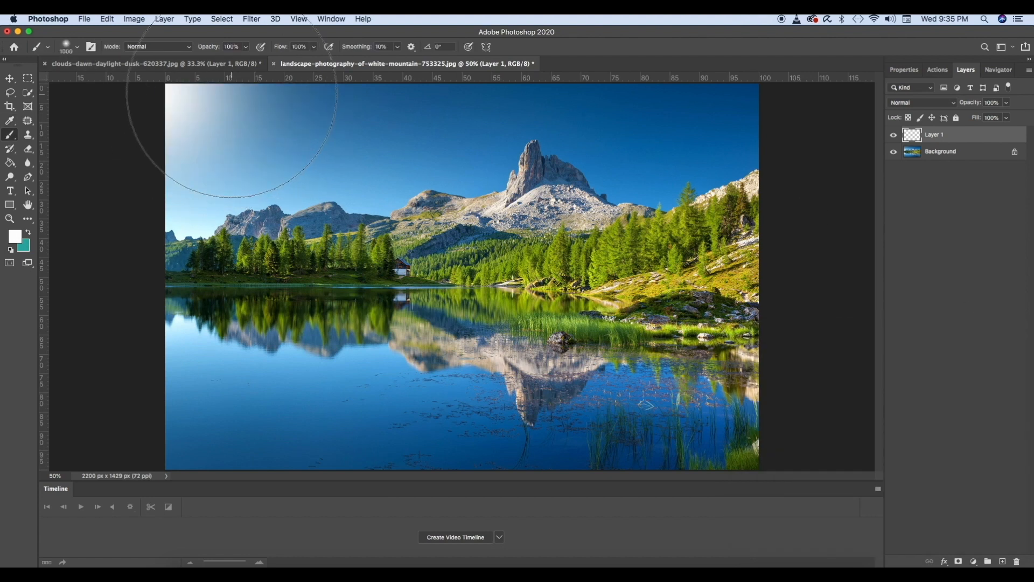
click(233, 89)
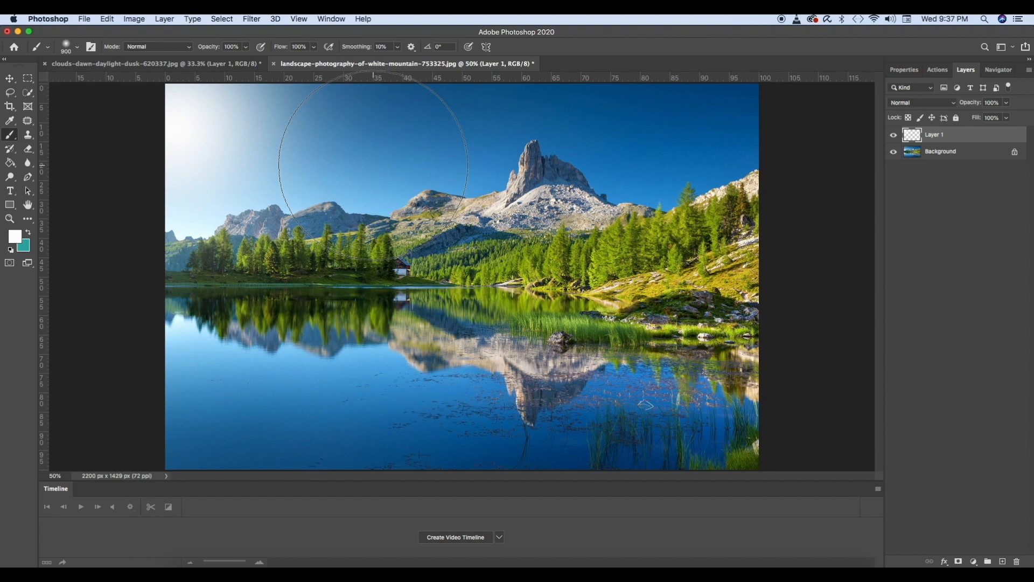
Step: Set the glow layer's blending mode to Dissolve, with its opacity at 100%
click(1006, 103)
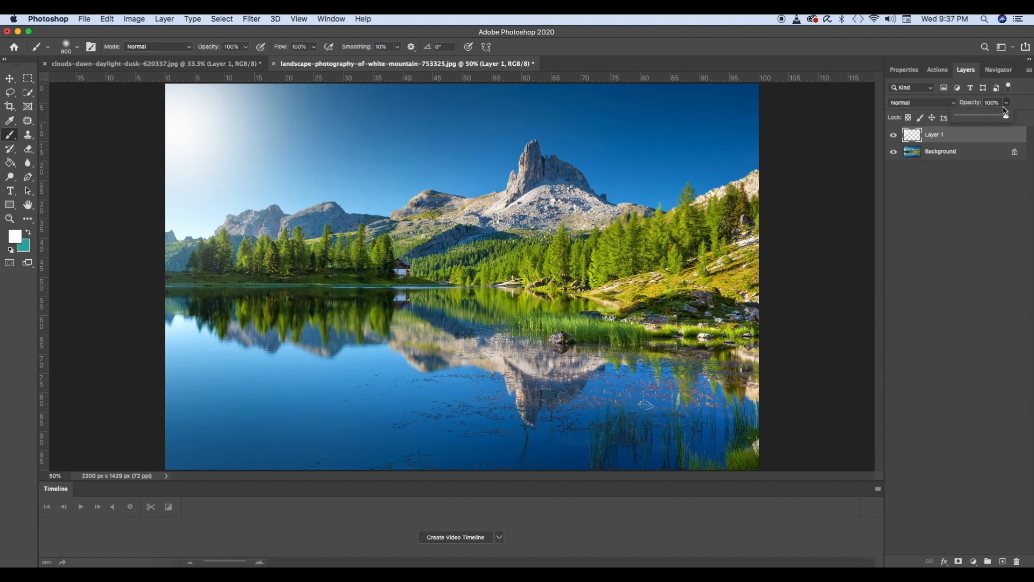
mouse_move(1006, 116)
mouse_down()
mouse_move(971, 123)
mouse_move(1011, 119)
mouse_up()
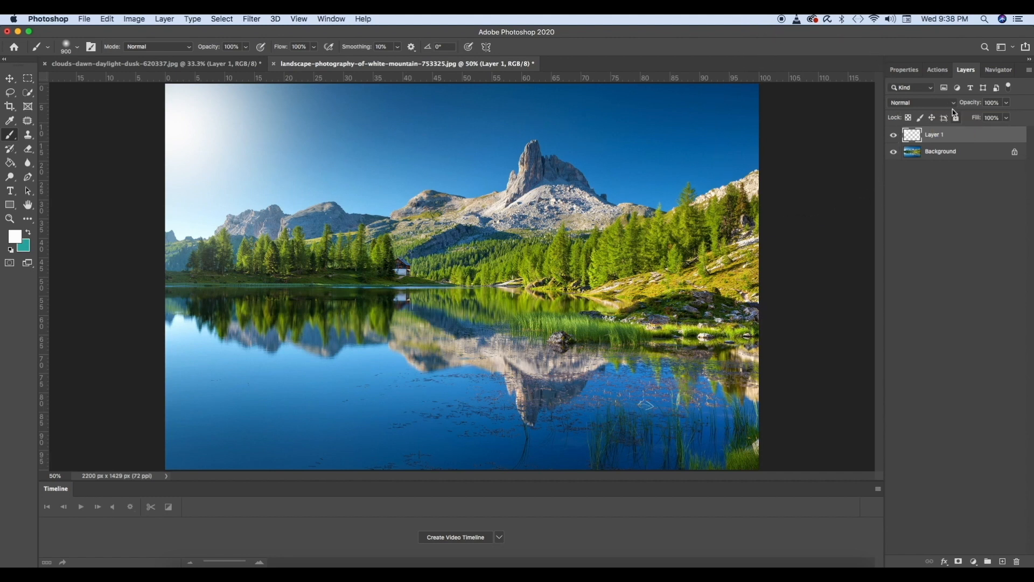
click(949, 104)
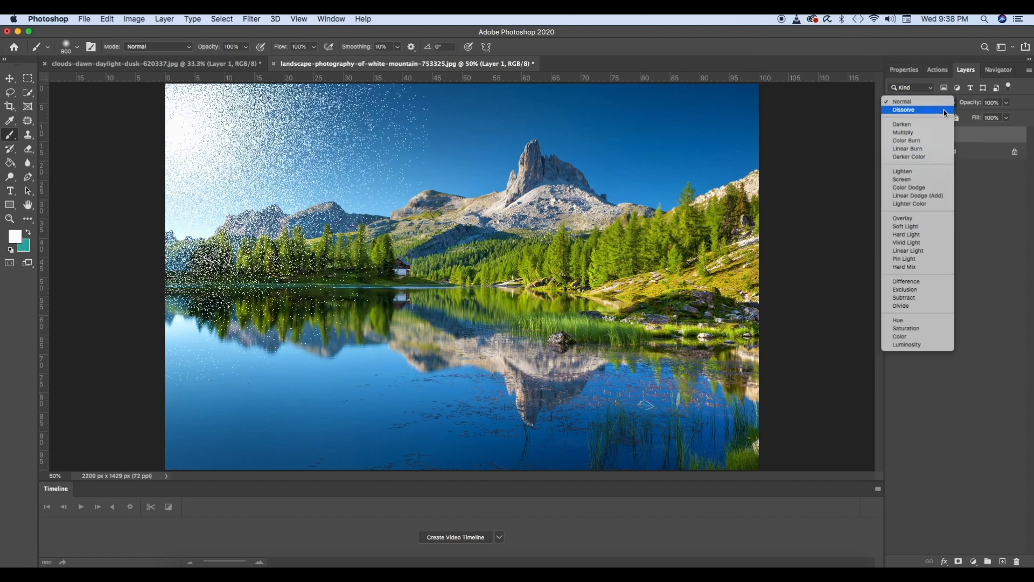
click(946, 110)
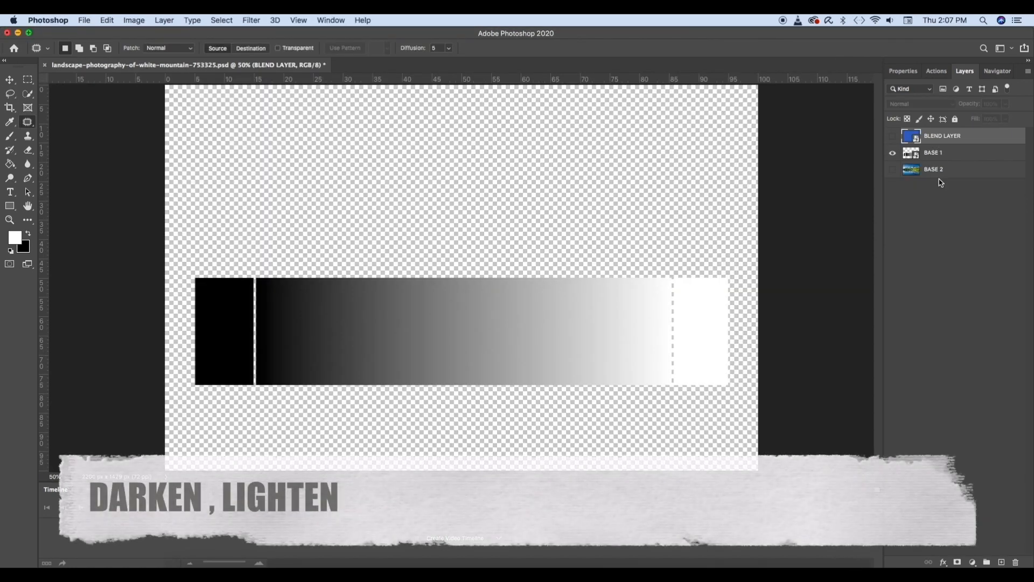
Step: Show BLEND LAYER over BASE 1 in Darken mode, and compare the gradient with the blend hidden and shown
click(978, 156)
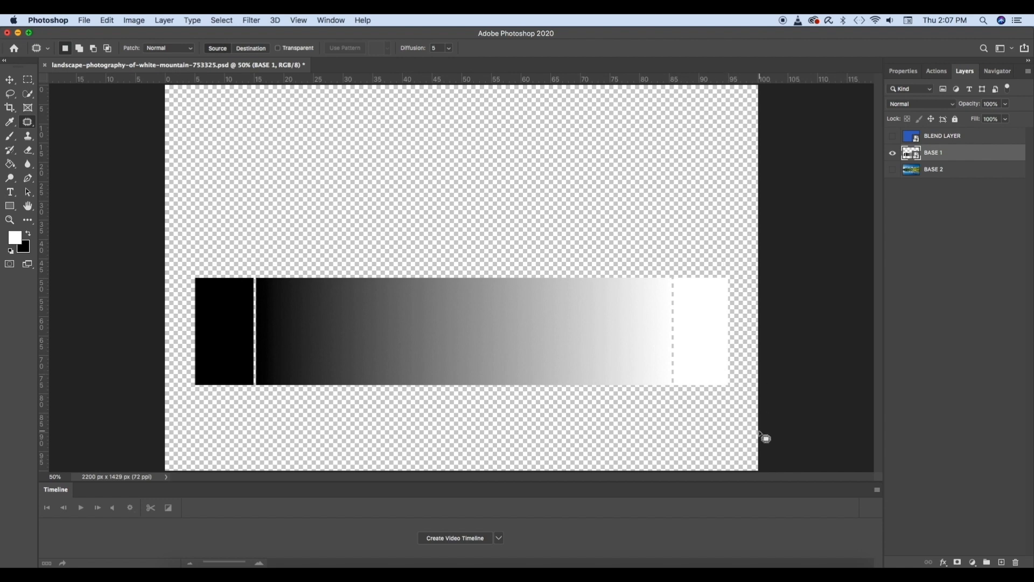
click(949, 138)
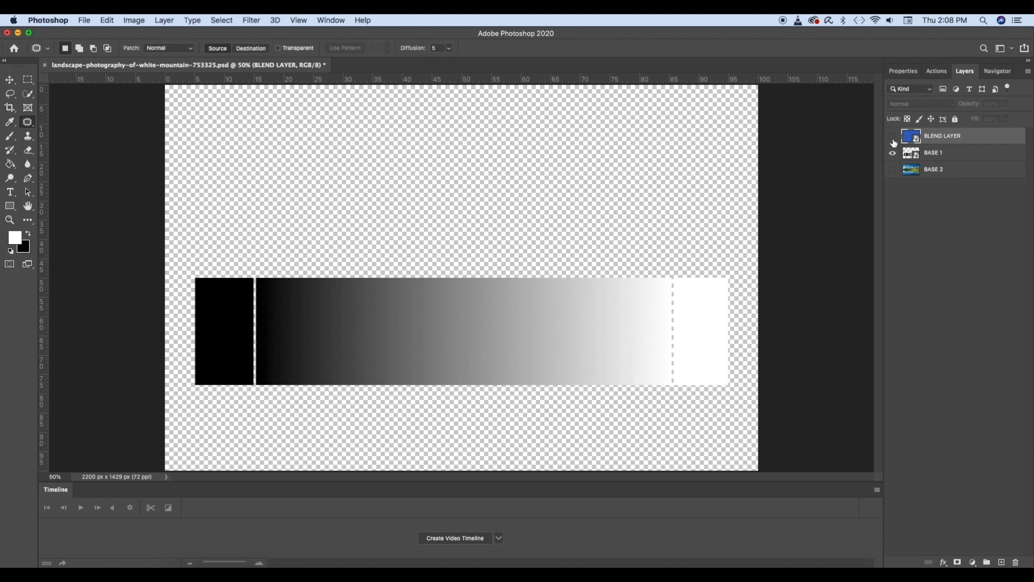
click(893, 139)
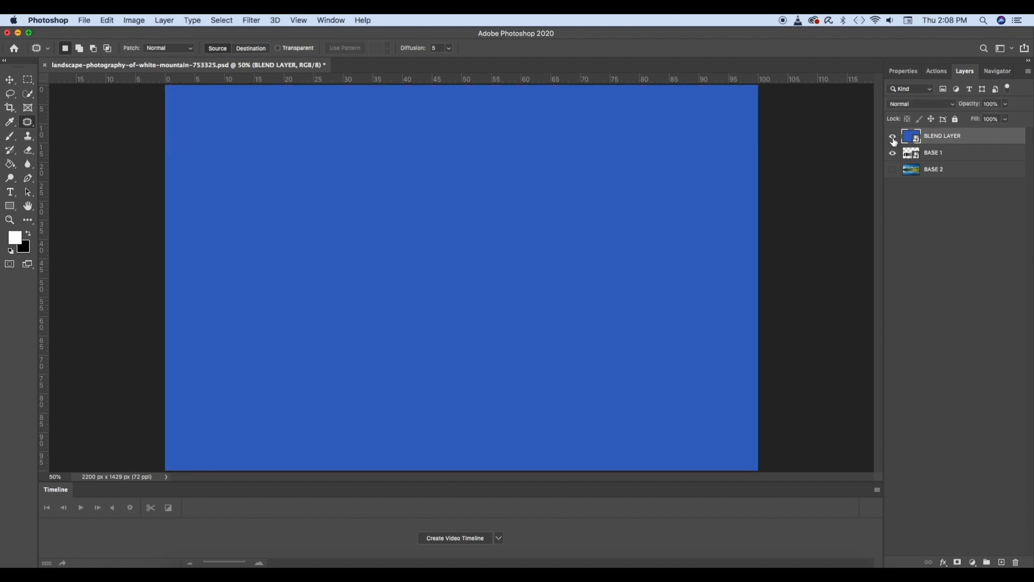
click(938, 106)
click(923, 126)
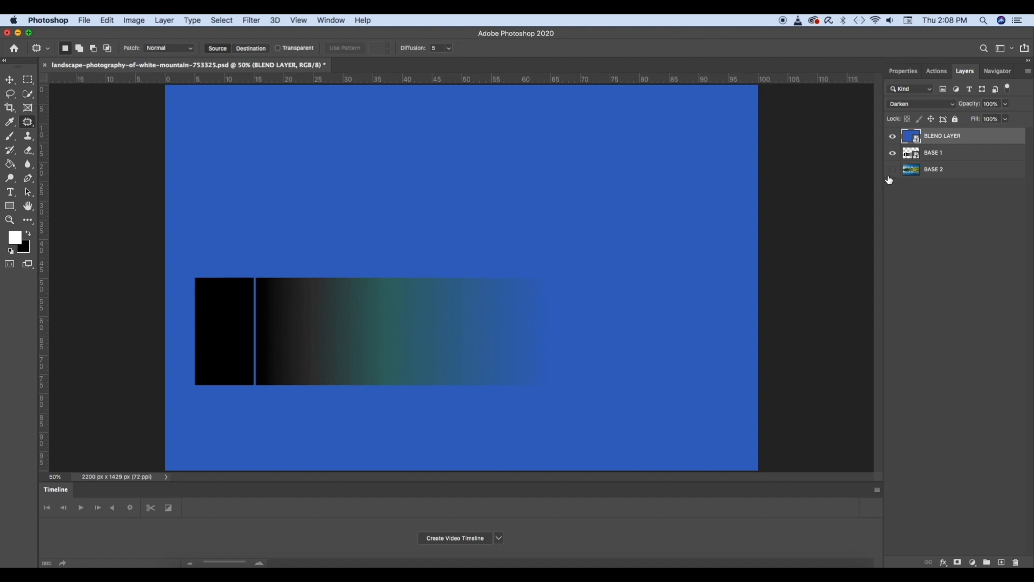
click(893, 138)
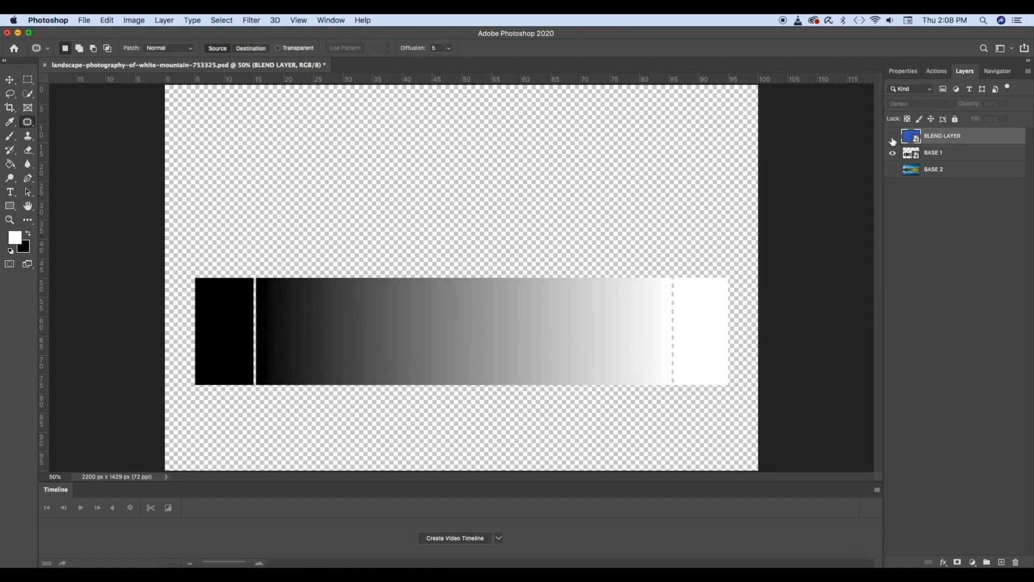
click(893, 138)
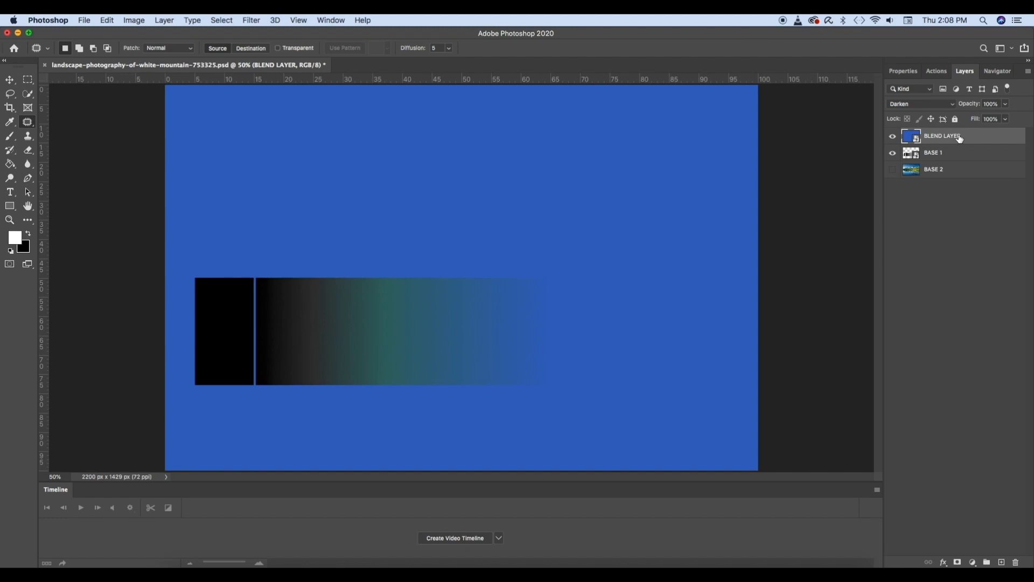
Step: Marquee a narrow vertical strip over the light grey part of the BASE 1 gradient and compare it with BLEND LAYER shown
click(947, 157)
key(m)
click(893, 136)
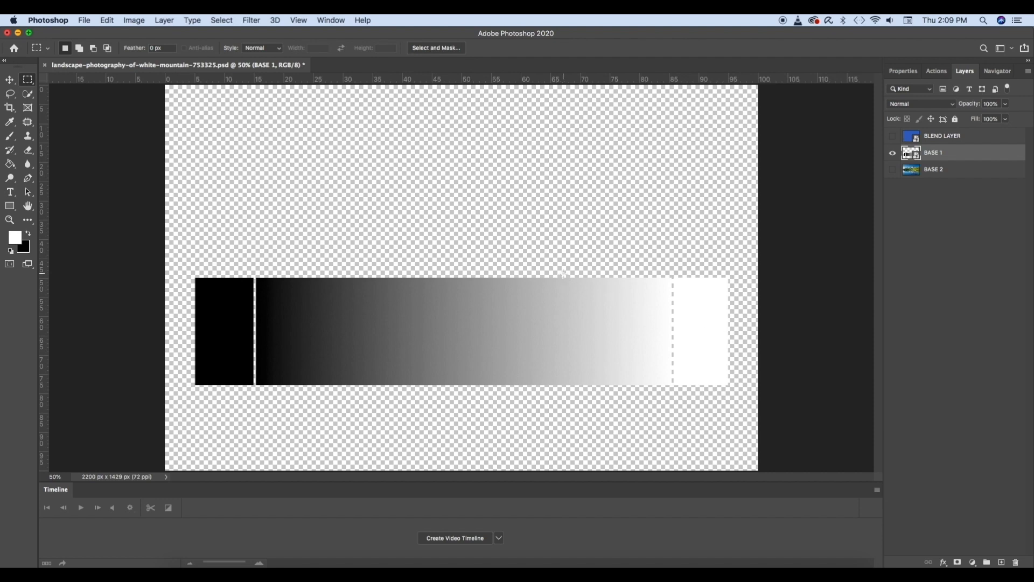
drag(572, 273, 599, 397)
click(892, 137)
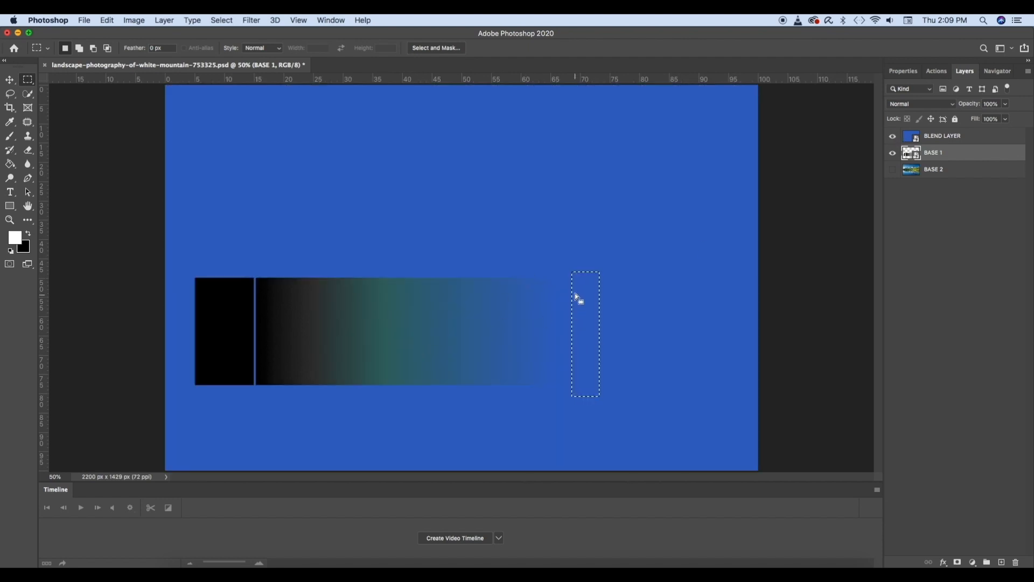
click(954, 136)
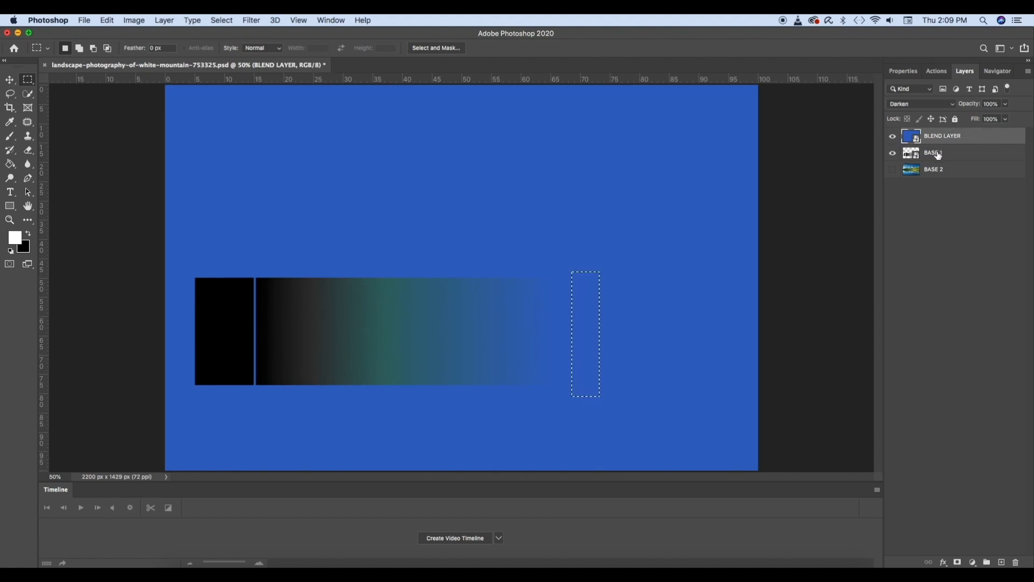
click(939, 155)
click(941, 138)
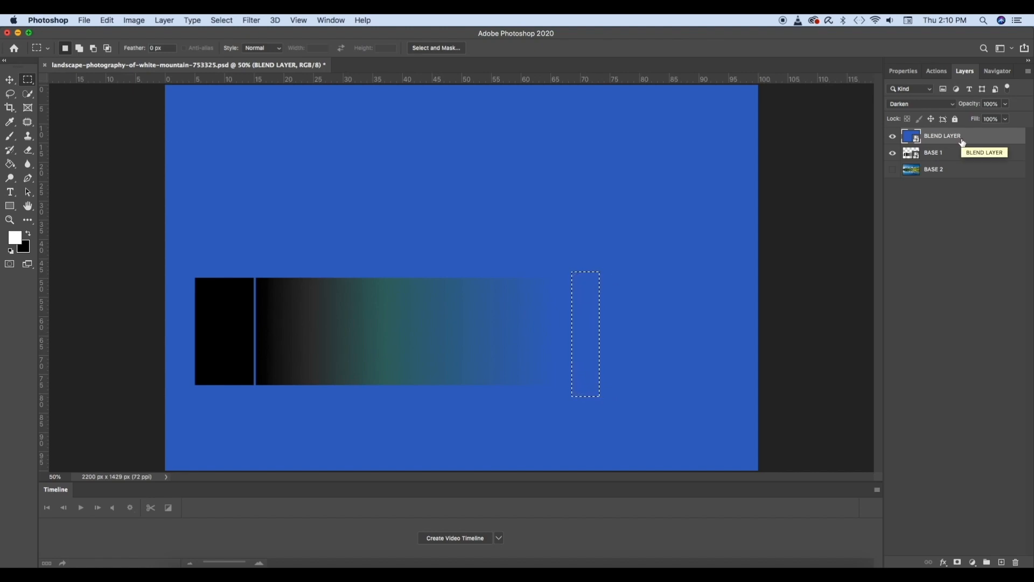
Step: Hide BASE 1 and show the BASE 2 landscape photo beneath BLEND LAYER
click(893, 153)
click(892, 170)
click(893, 136)
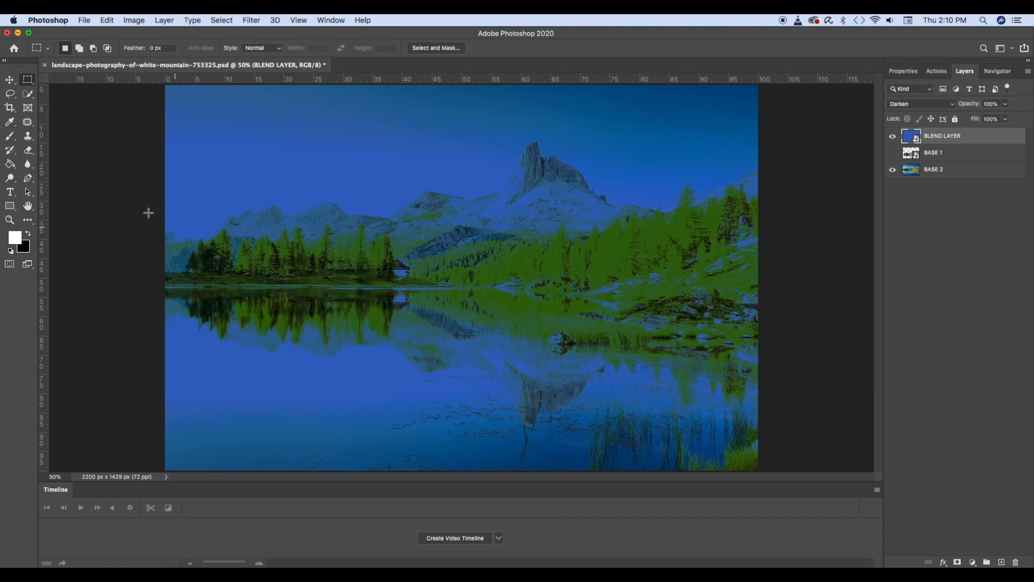
Step: Outline the dark trees on the photo's left shore with the Patch tool and compare them with BLEND LAYER hidden and shown
click(27, 122)
mouse_move(379, 240)
mouse_down()
mouse_move(210, 235)
mouse_move(184, 274)
mouse_move(198, 298)
mouse_move(294, 312)
mouse_move(377, 314)
mouse_move(410, 286)
mouse_up()
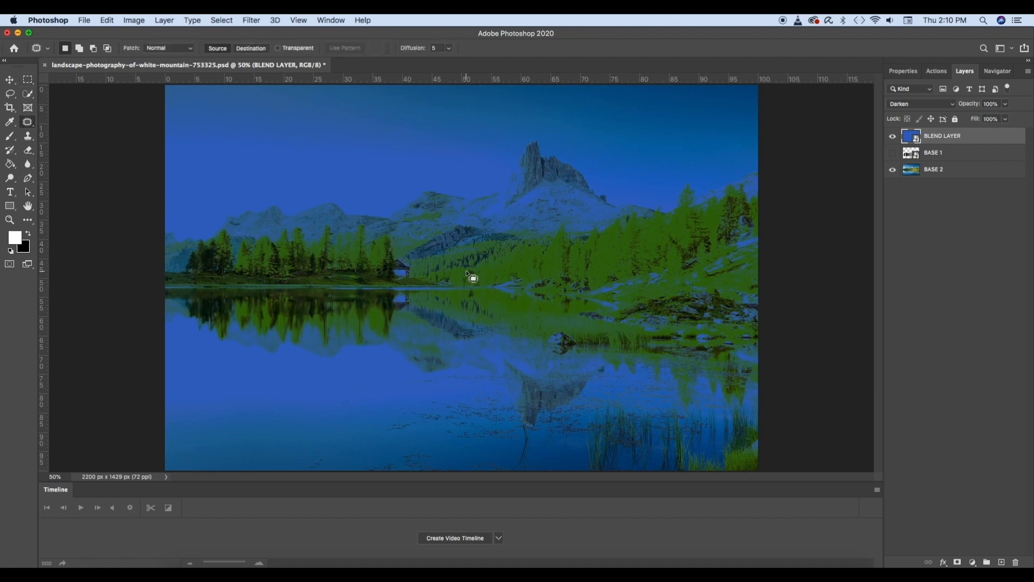
click(893, 137)
click(893, 136)
click(893, 137)
click(892, 136)
mouse_move(366, 266)
mouse_down()
mouse_move(192, 269)
mouse_move(305, 314)
mouse_move(415, 273)
mouse_up()
click(893, 136)
Step: Outline the bright mountain ridge and its lake reflection in turn, compare each with BLEND LAYER shown, and clear the selection
mouse_move(735, 166)
mouse_down()
mouse_move(596, 199)
mouse_move(522, 176)
mouse_move(205, 184)
mouse_move(161, 201)
mouse_move(161, 224)
mouse_move(202, 245)
mouse_move(478, 253)
mouse_move(747, 209)
mouse_move(759, 168)
mouse_up()
click(893, 137)
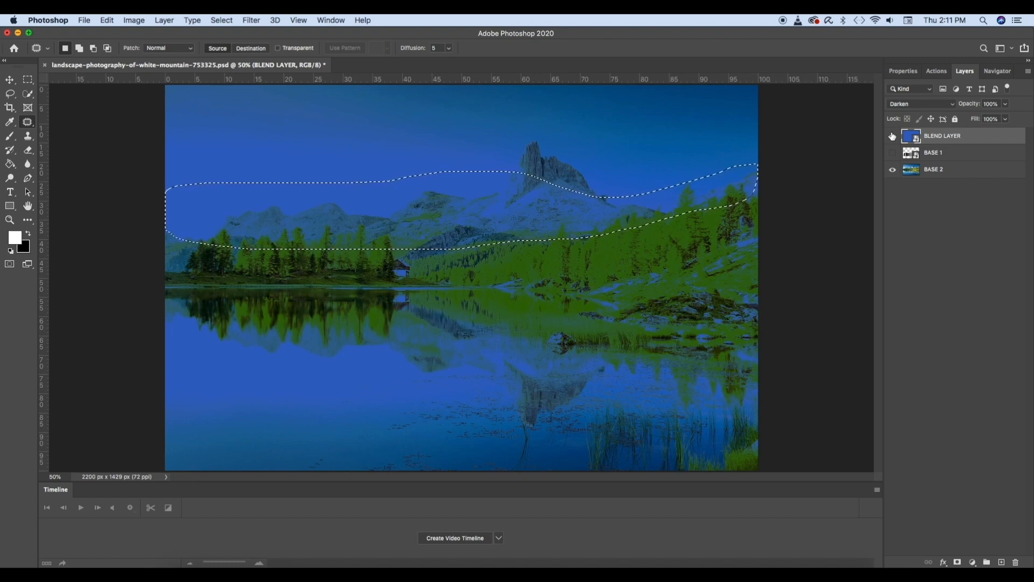
click(892, 136)
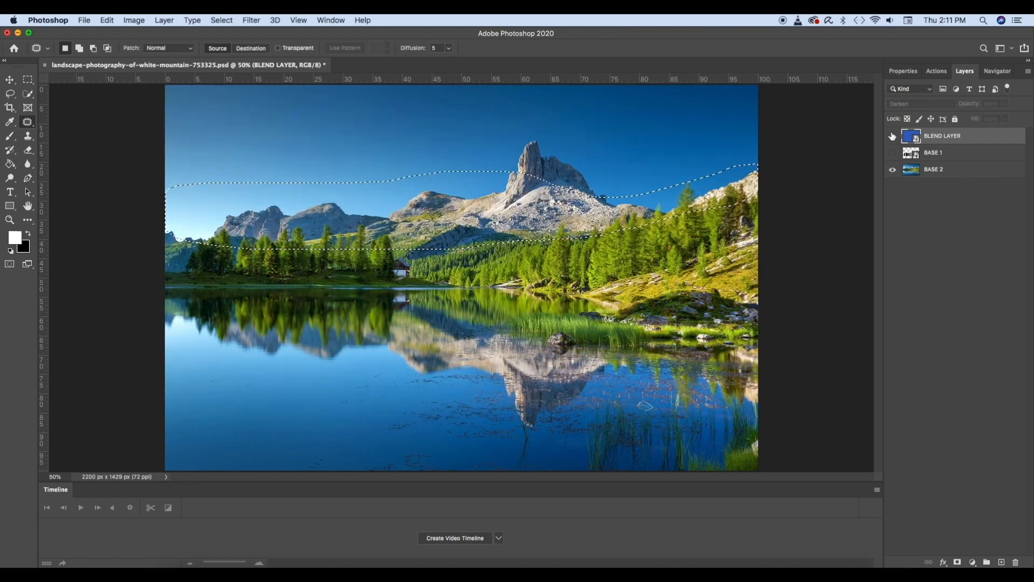
mouse_move(541, 334)
mouse_down()
mouse_move(171, 305)
mouse_move(151, 325)
mouse_move(185, 365)
mouse_move(294, 393)
mouse_move(609, 404)
mouse_move(652, 368)
mouse_move(635, 351)
mouse_move(544, 334)
mouse_up()
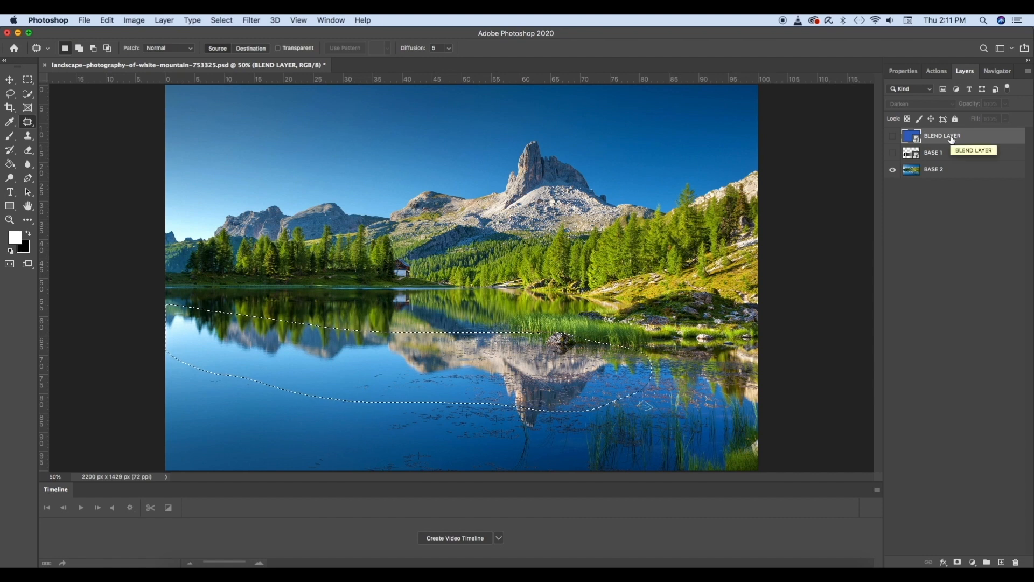
click(893, 137)
click(376, 292)
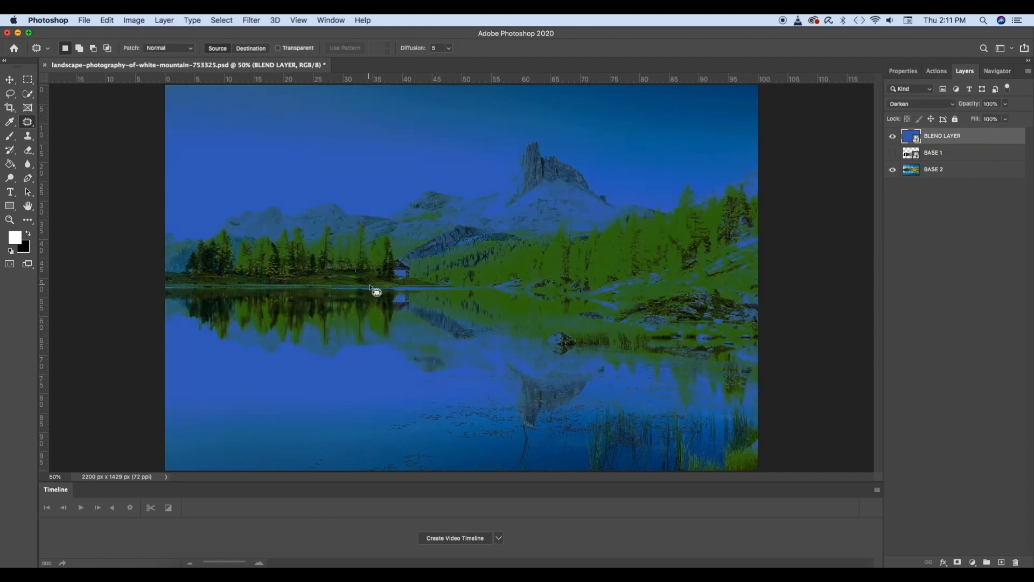
Step: Show BASE 1 beneath BLEND LAYER in Lighten mode, and marquee a narrow vertical strip at the gradient's dark end
alt+click(896, 154)
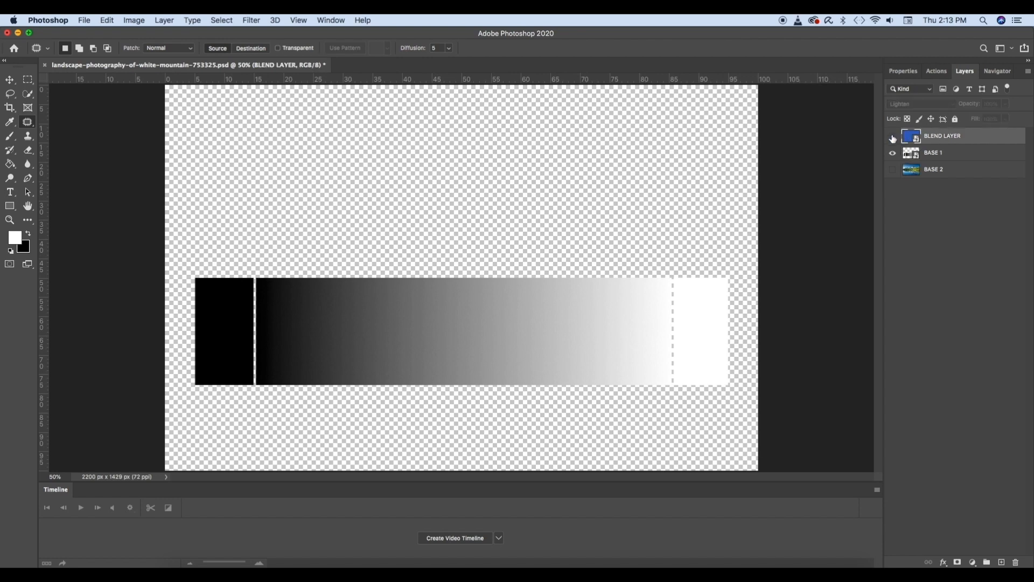
click(894, 138)
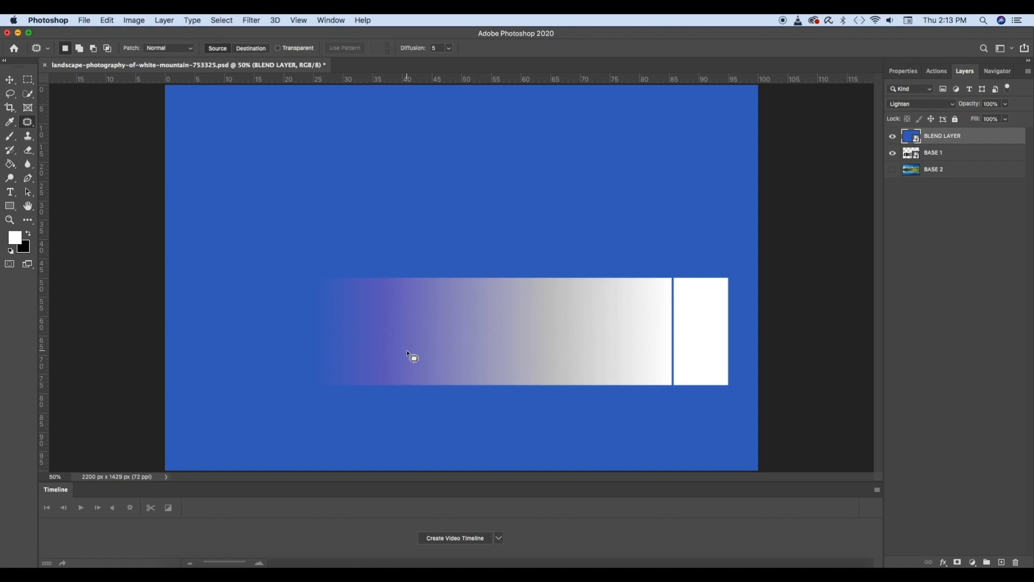
key(m)
drag(295, 256, 330, 407)
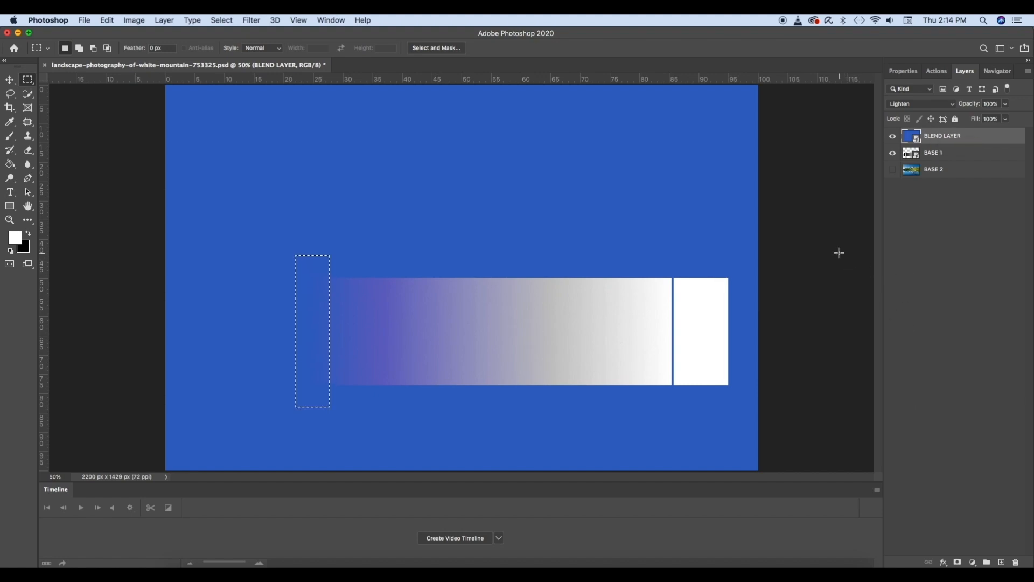
Step: Isolate BASE 2, outline the left-shore trees and their reflection with the Patch tool, and show BLEND LAYER over them
alt+click(893, 169)
click(28, 122)
mouse_move(410, 263)
mouse_down()
mouse_move(191, 222)
mouse_move(154, 250)
mouse_move(157, 288)
mouse_move(198, 317)
mouse_move(270, 329)
mouse_move(367, 317)
mouse_move(409, 291)
mouse_move(412, 270)
mouse_up()
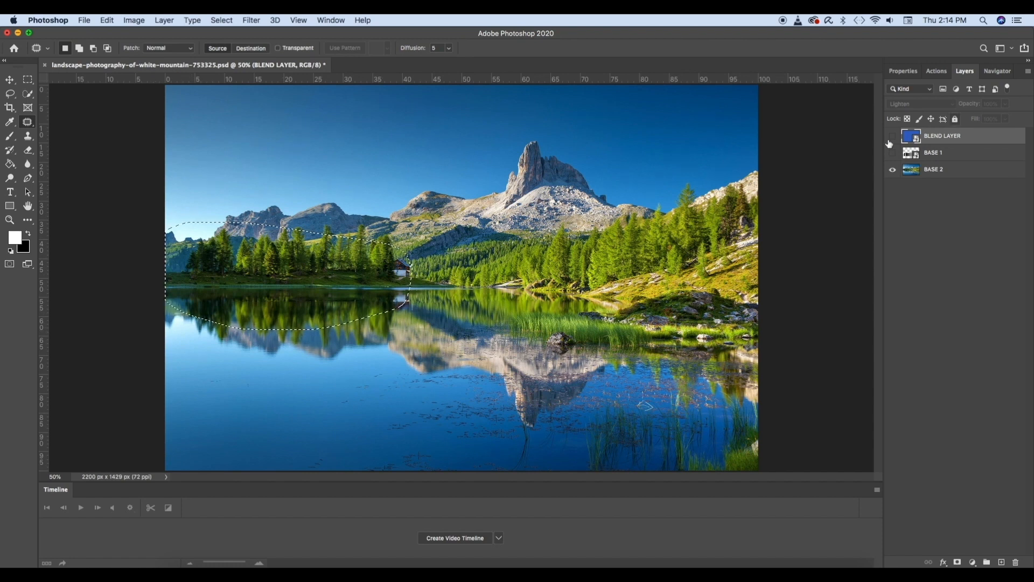
click(893, 136)
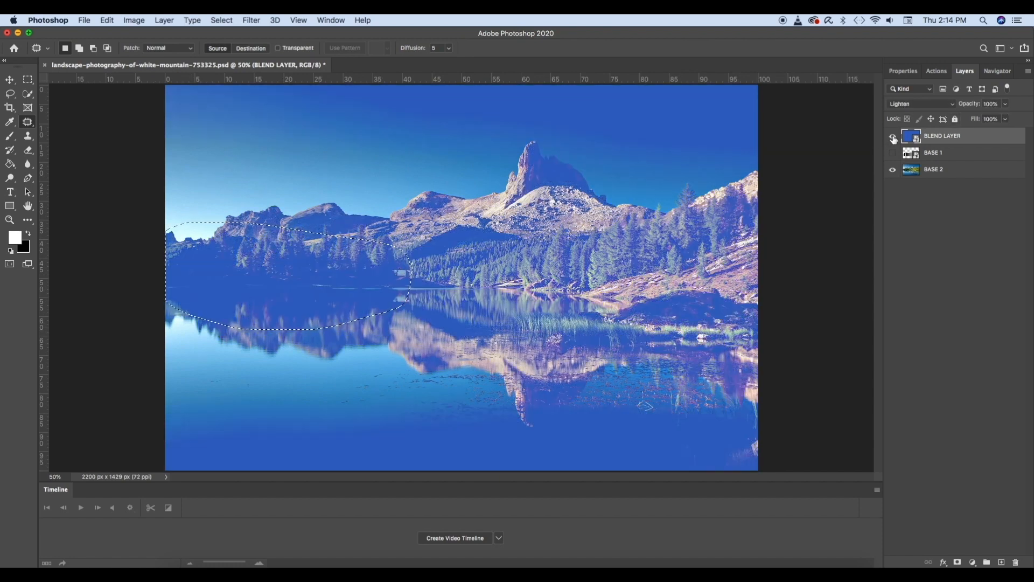
Step: Outline the dark water in the photo's lower corner and the dark upper sky in turn, comparing each with BLEND LAYER shown and hidden
click(893, 137)
mouse_move(735, 410)
mouse_down()
mouse_move(339, 455)
mouse_move(329, 477)
mouse_move(578, 487)
mouse_move(751, 457)
mouse_move(743, 413)
mouse_up()
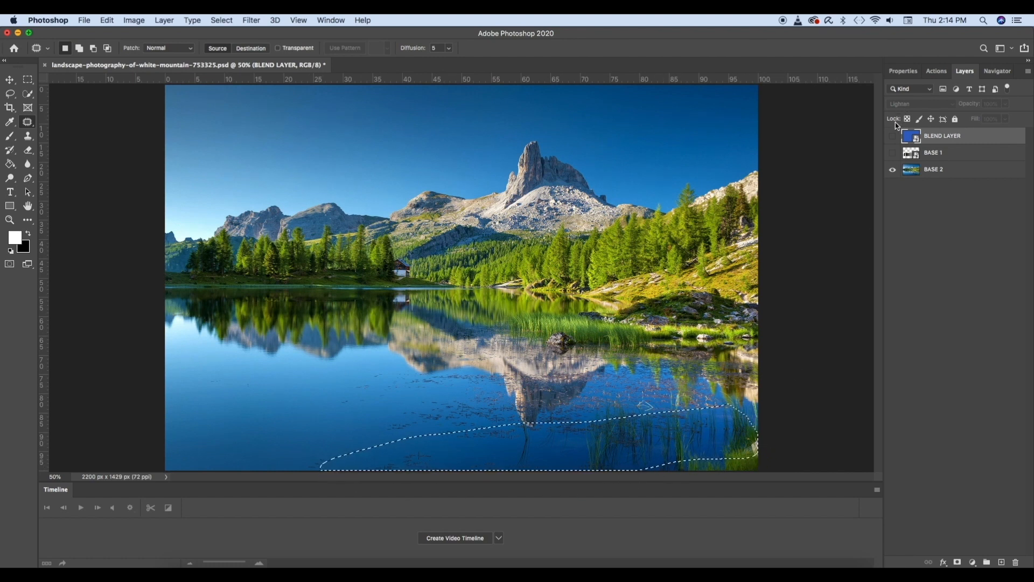
click(892, 135)
click(893, 136)
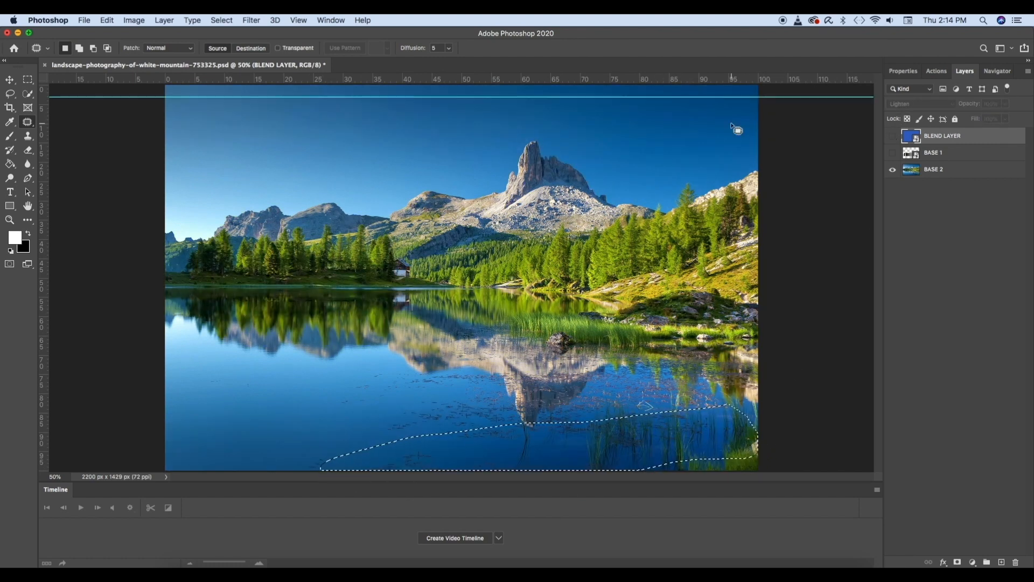
mouse_move(799, 138)
mouse_down()
mouse_move(659, 140)
mouse_move(492, 121)
mouse_move(404, 85)
mouse_move(772, 84)
mouse_move(781, 139)
mouse_up()
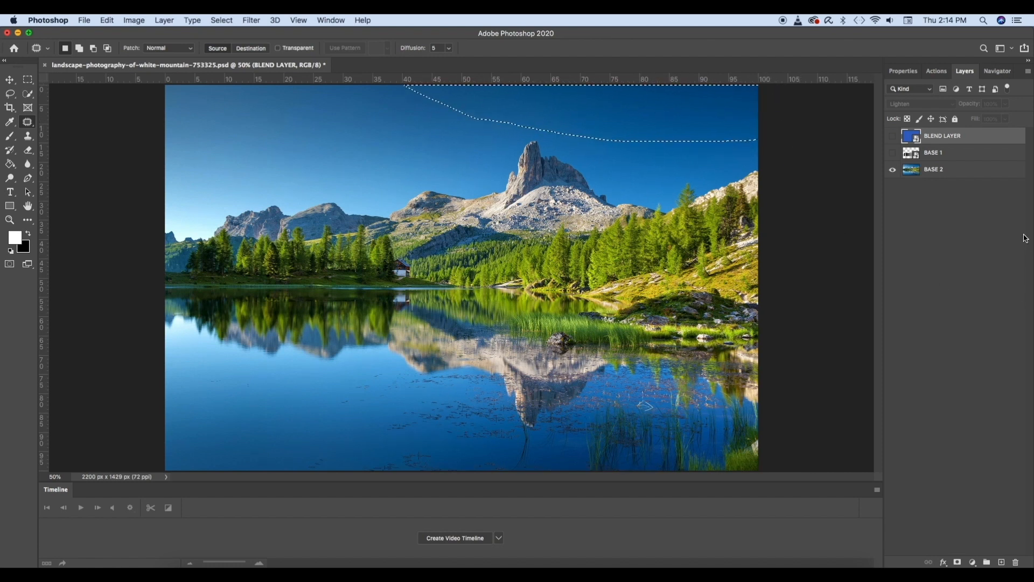
click(893, 135)
click(892, 136)
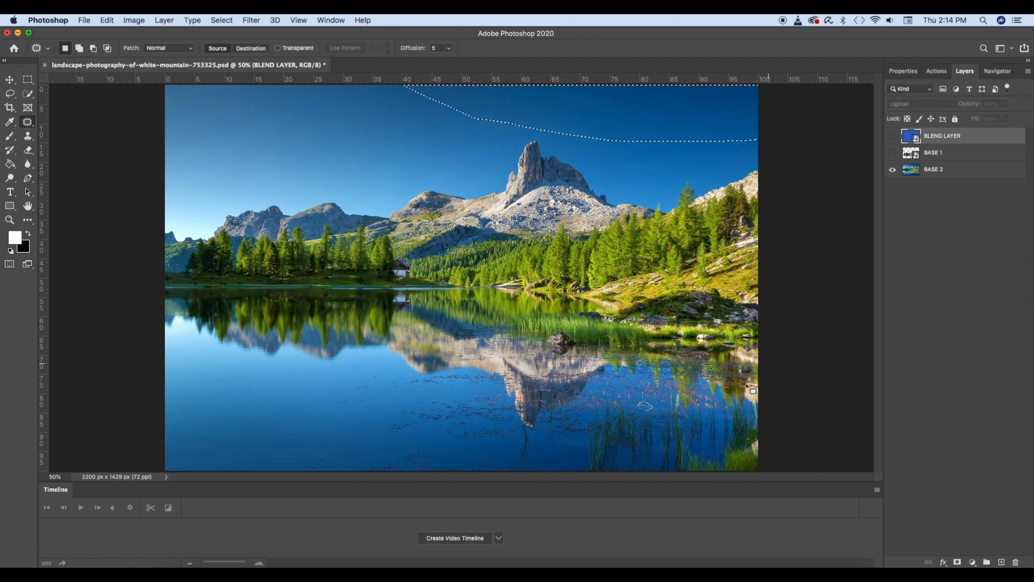
Step: Outline the shadowed rocks on the photo's right shore with the Patch tool and compare them with BLEND LAYER shown and hidden
mouse_move(748, 303)
mouse_down()
mouse_move(615, 301)
mouse_move(617, 318)
mouse_move(767, 316)
mouse_up()
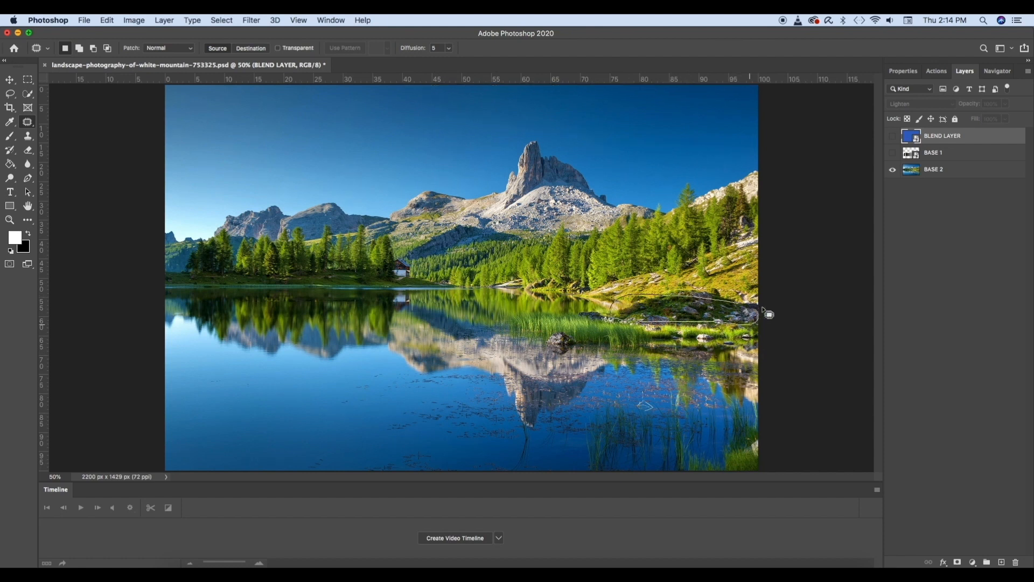
click(893, 136)
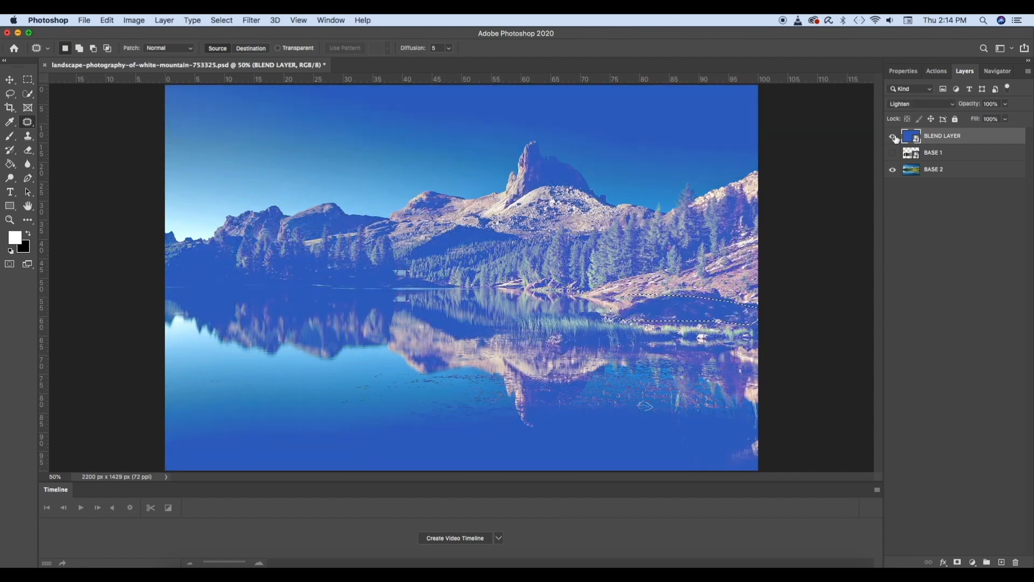
click(893, 136)
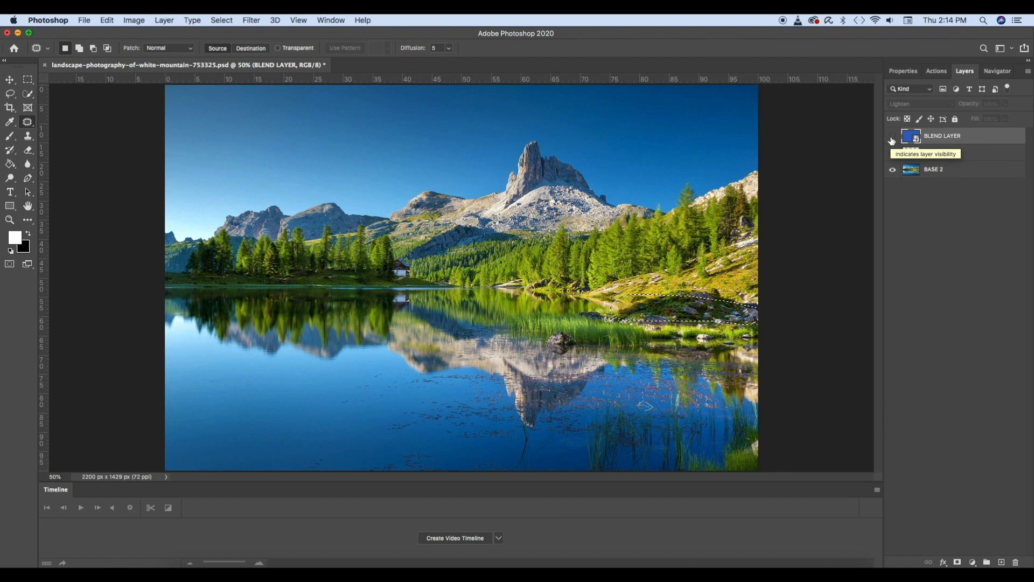
click(892, 136)
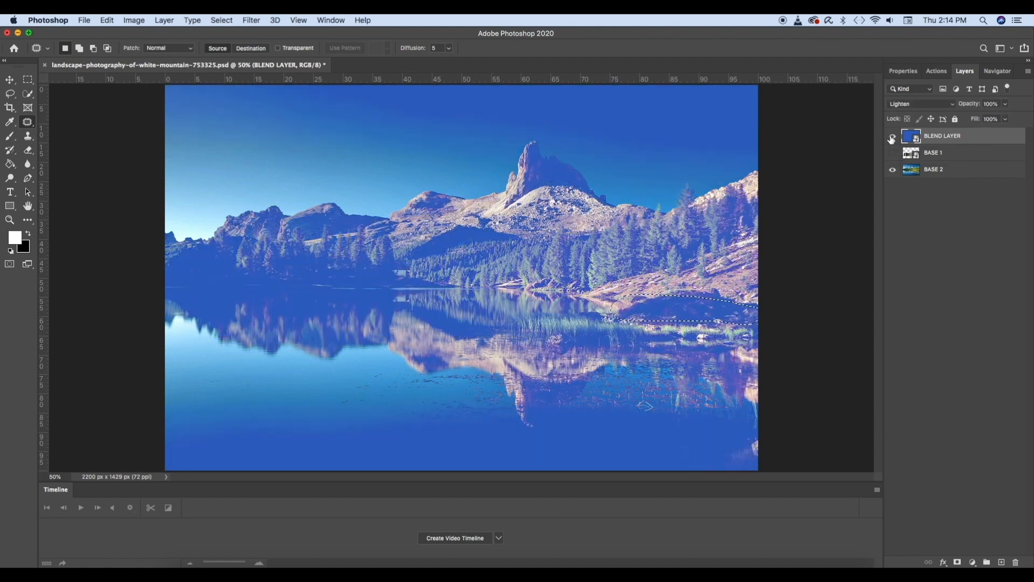
Step: Outline the distant hills, the main peak and the bright mountain ridge in turn with the Patch tool under BLEND LAYER
mouse_move(233, 219)
mouse_down()
mouse_move(169, 234)
mouse_move(189, 246)
mouse_move(238, 240)
mouse_move(238, 225)
mouse_up()
drag(557, 183, 541, 161)
mouse_move(481, 186)
mouse_down()
mouse_move(386, 209)
mouse_move(393, 237)
mouse_move(629, 227)
mouse_move(720, 207)
mouse_move(760, 165)
mouse_up()
Step: Show BASE 1 above the photo, outline the gradient's white end with the Patch tool, and clear the selection with the Lasso
click(894, 153)
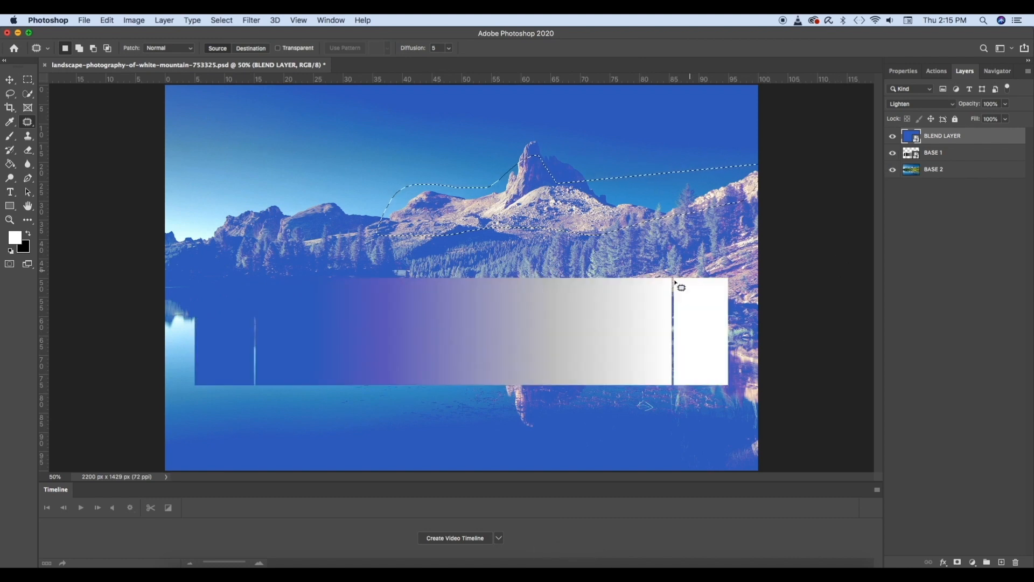
mouse_move(701, 238)
mouse_down()
mouse_move(672, 397)
mouse_move(746, 302)
mouse_up()
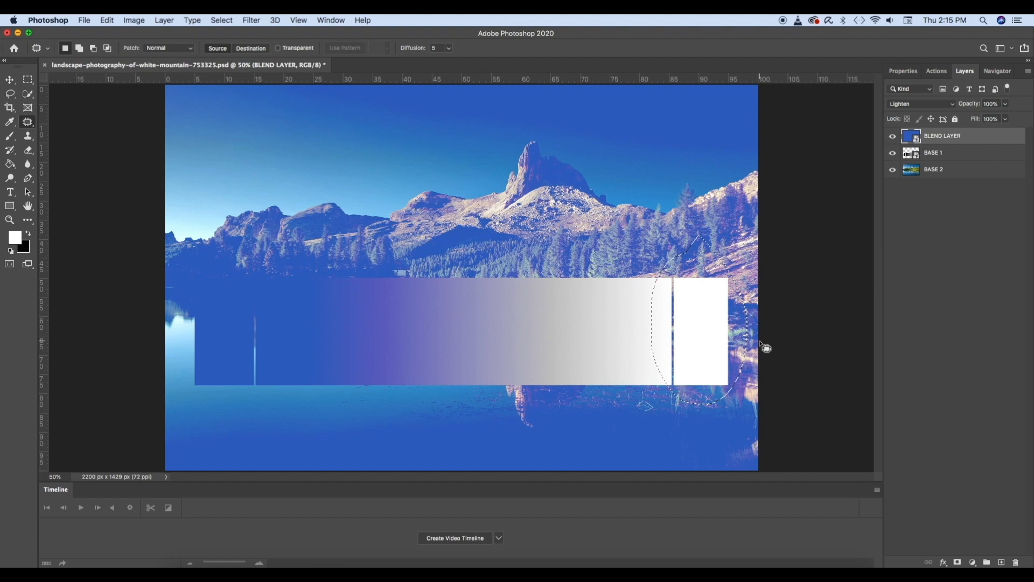
click(10, 93)
click(189, 176)
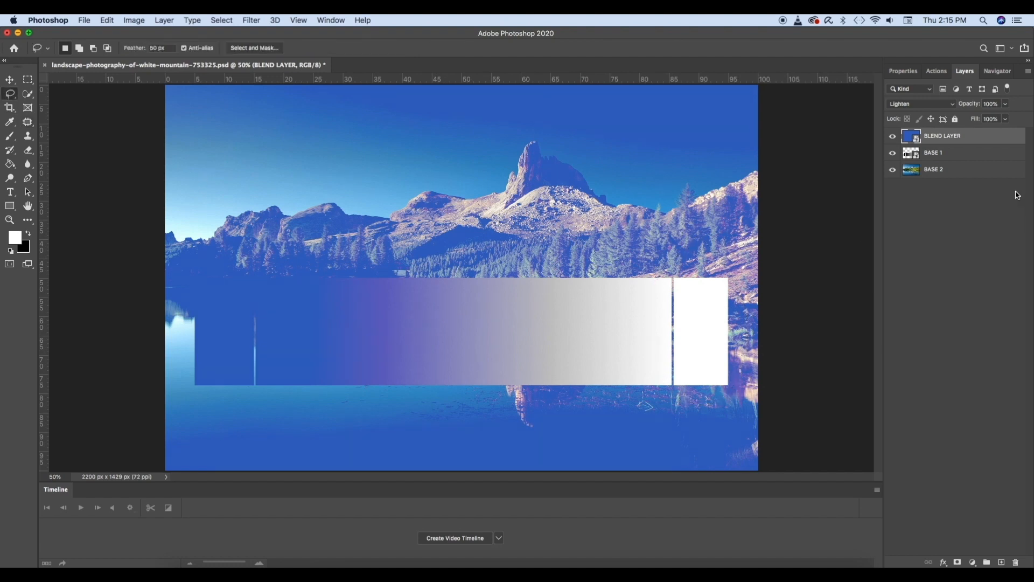
click(928, 104)
click(928, 104)
click(942, 104)
click(942, 57)
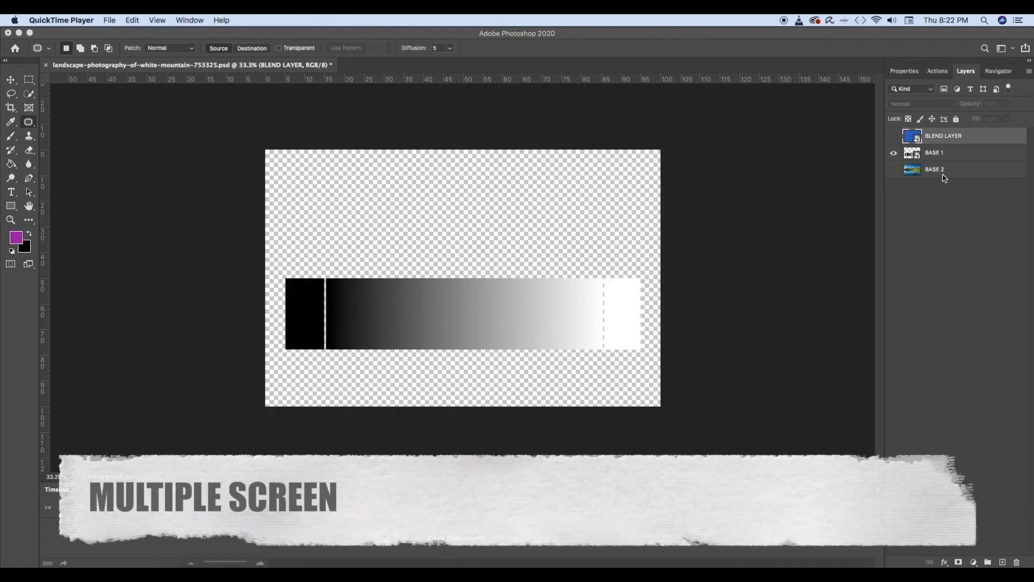
Step: Show BLEND LAYER over the BASE 1 gradient and set its blending mode to Multiply
click(894, 140)
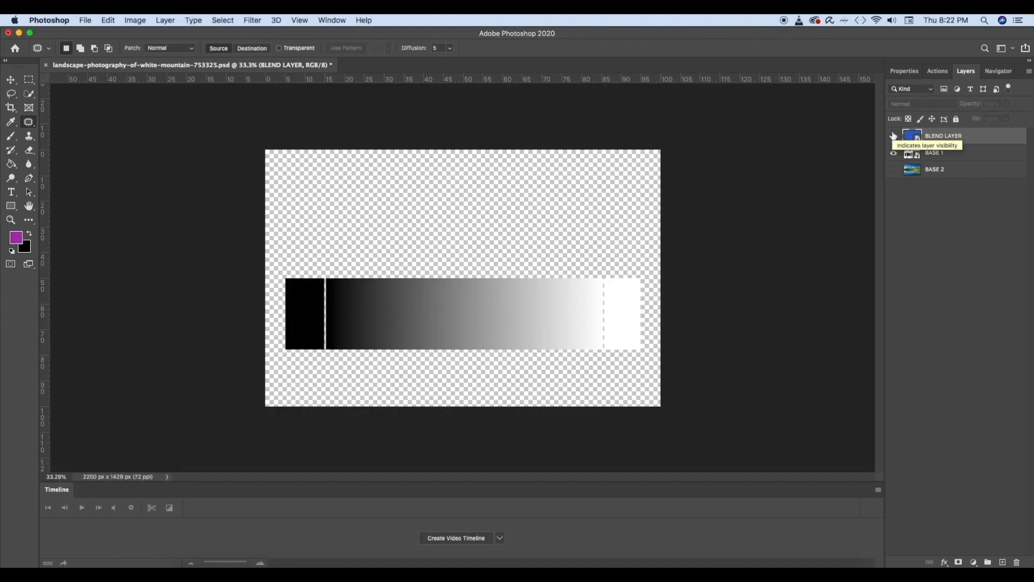
click(894, 137)
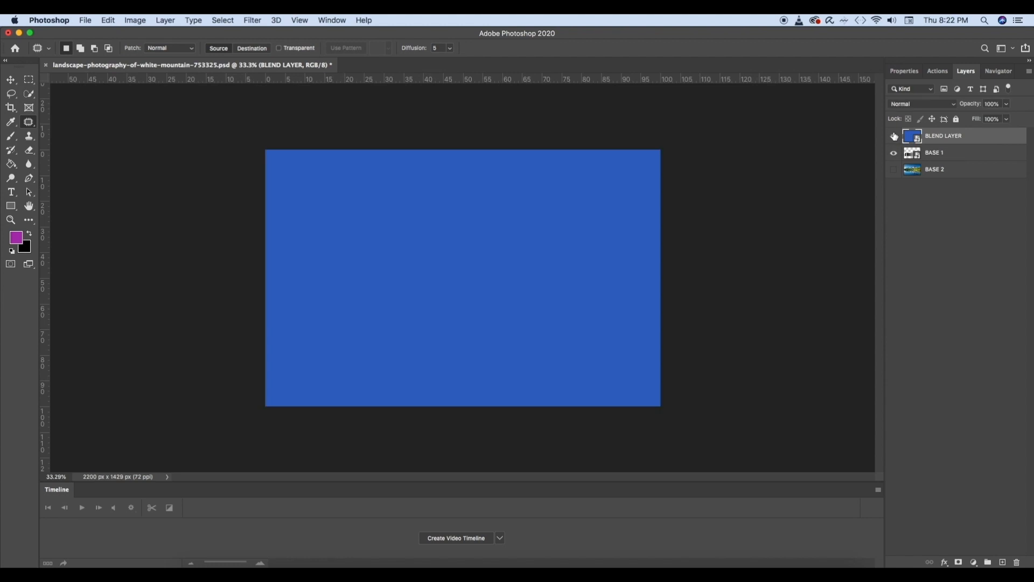
click(927, 106)
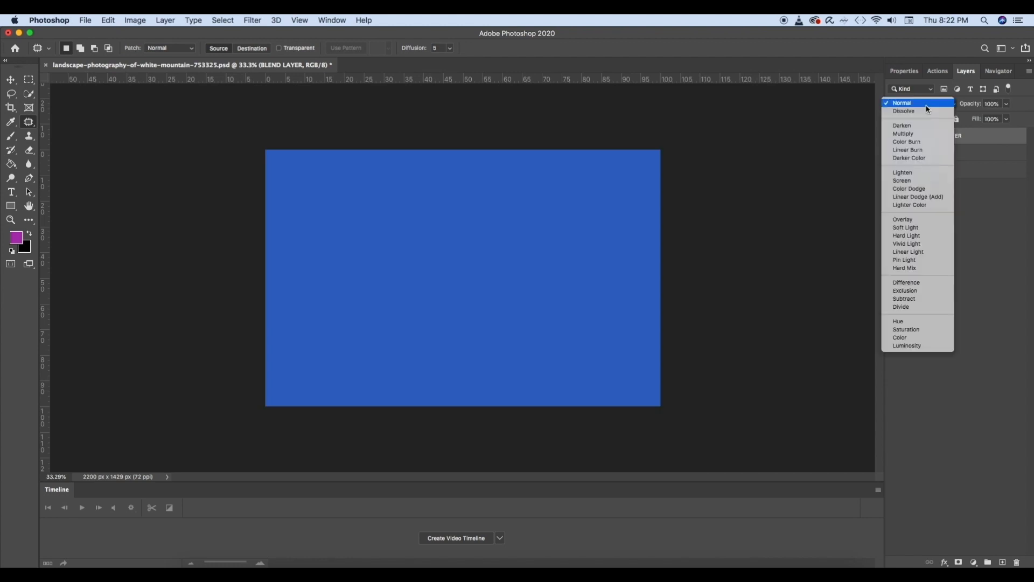
click(926, 134)
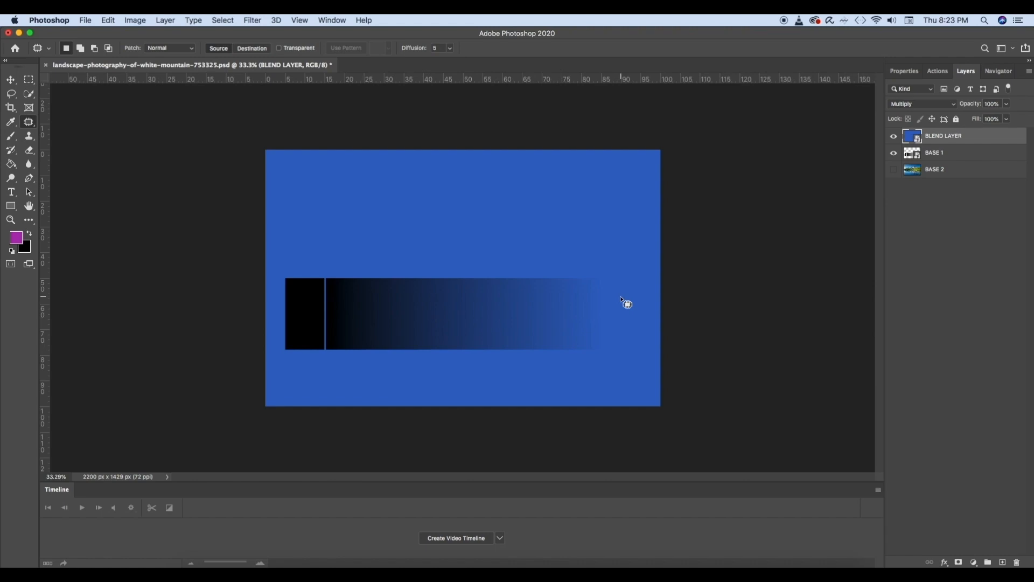
Step: Compare BLEND LAYER in Darken mode, marquee the strip where the gradient fades into blue, deselect it, and restore Multiply
click(948, 108)
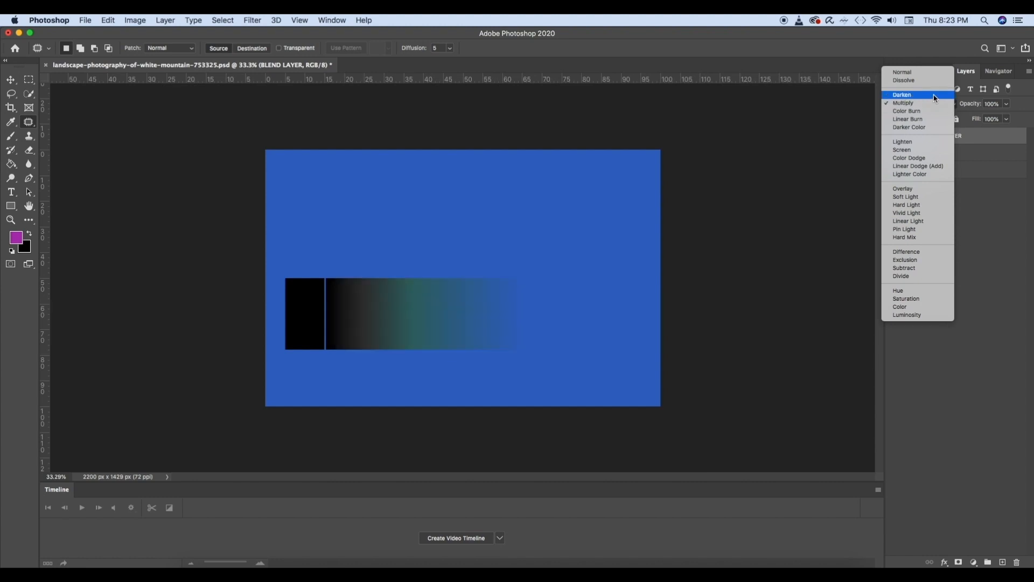
click(935, 98)
key(m)
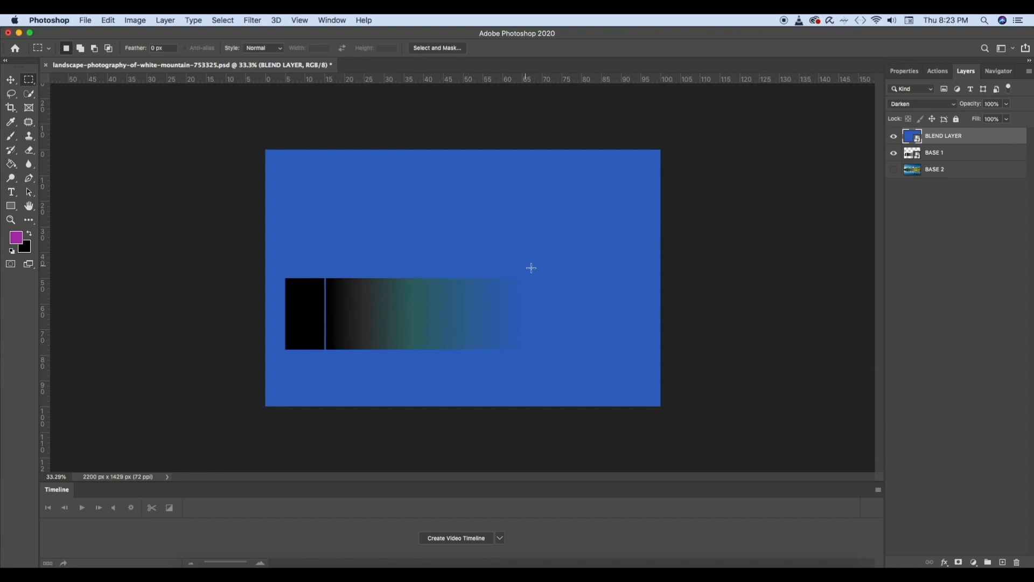
drag(513, 257, 553, 375)
click(416, 170)
key(l)
click(919, 104)
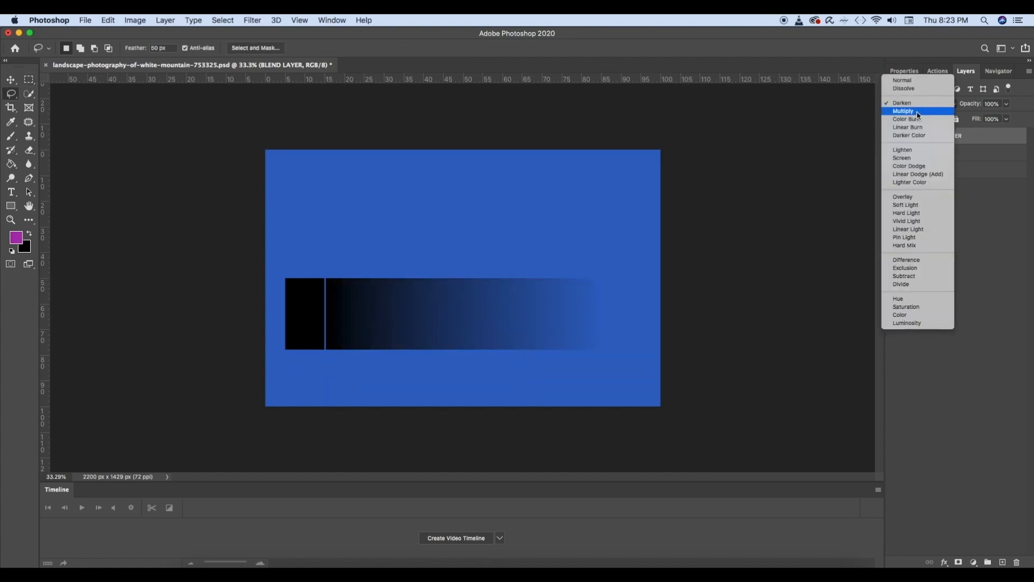
click(919, 112)
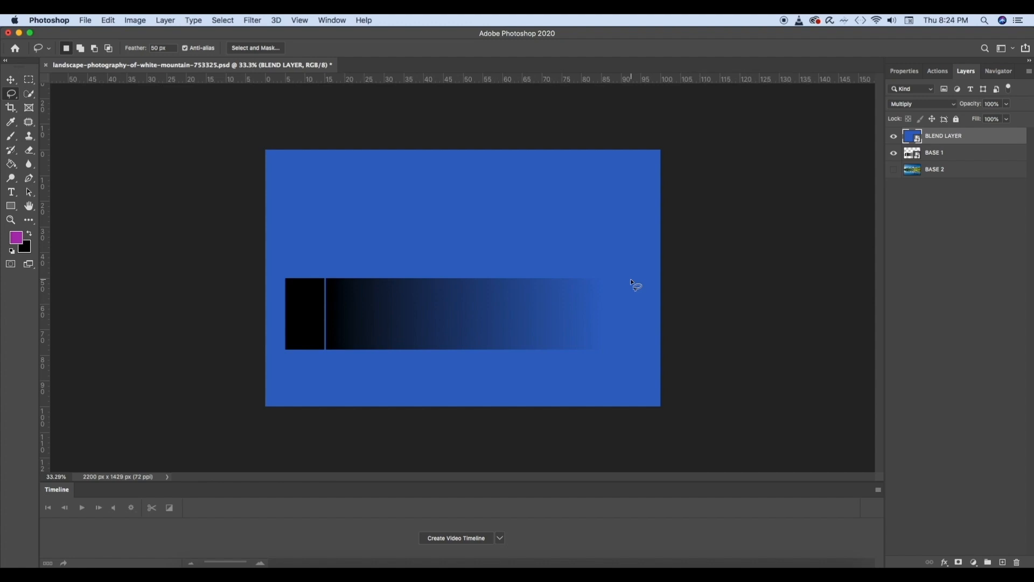
Step: Replace BASE 1 with BASE 2 as the visible base and compare the photo with the Multiply BLEND LAYER hidden and shown
click(894, 154)
click(894, 170)
click(893, 137)
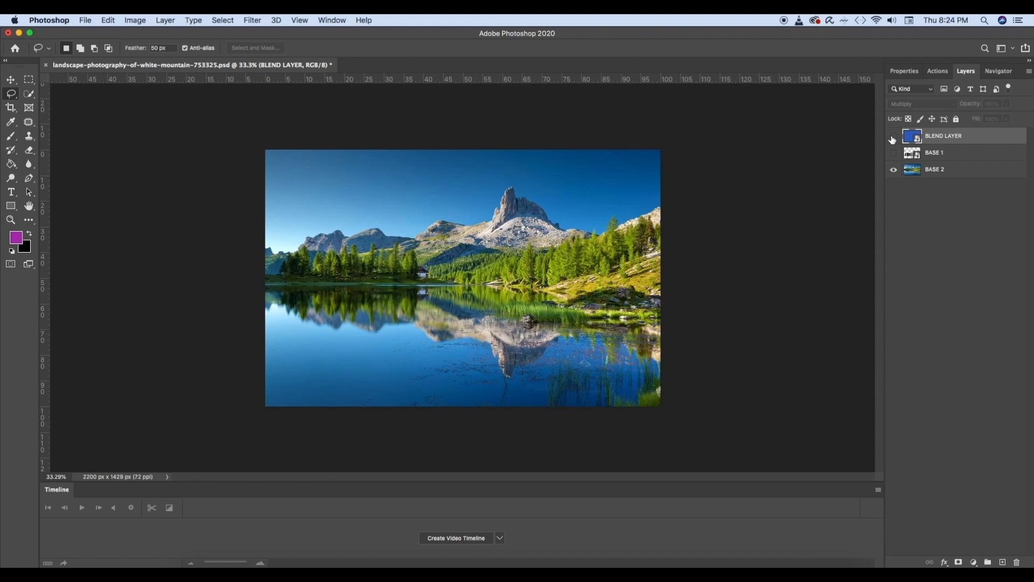
click(893, 138)
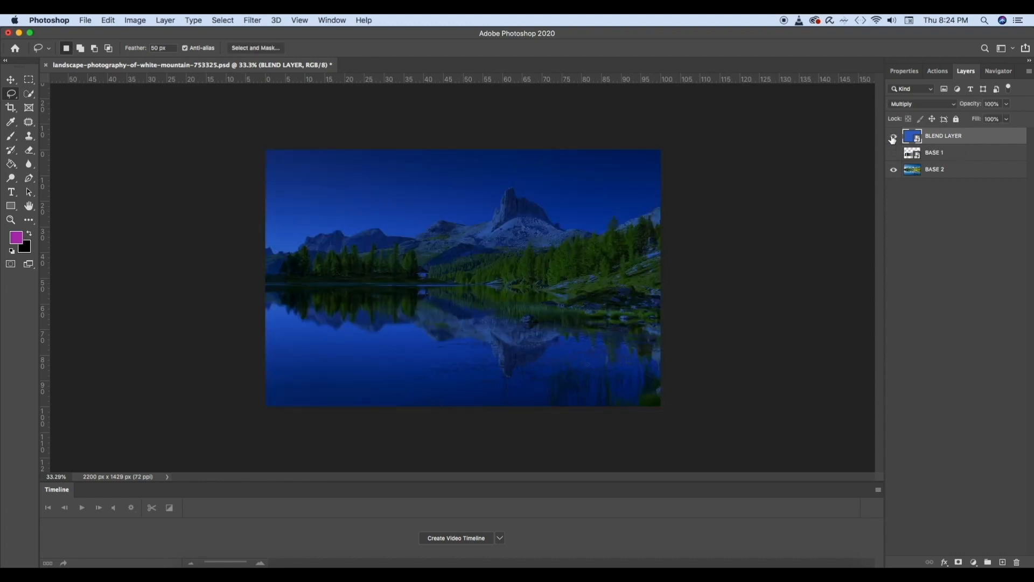
Step: Outline two areas of the multiplied photo in turn with the Patch tool, and clear the selection
click(29, 122)
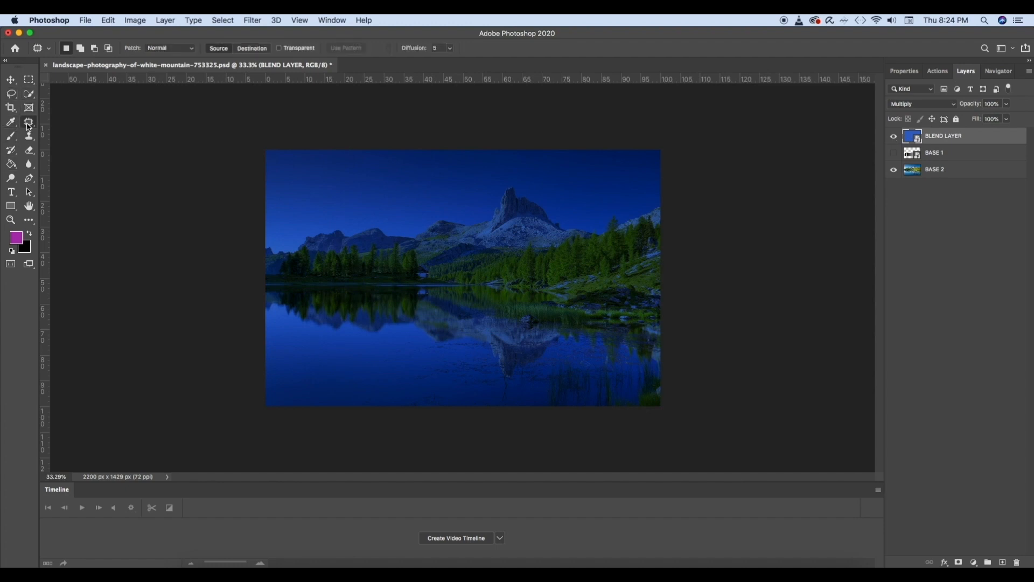
mouse_move(423, 271)
mouse_down()
mouse_move(311, 249)
mouse_move(274, 256)
mouse_move(283, 300)
mouse_move(325, 310)
mouse_move(435, 279)
mouse_up()
mouse_move(680, 199)
mouse_down()
mouse_move(618, 213)
mouse_move(312, 199)
mouse_move(248, 209)
mouse_move(245, 235)
mouse_move(270, 258)
mouse_move(400, 246)
mouse_move(536, 251)
mouse_move(679, 205)
mouse_up()
click(623, 244)
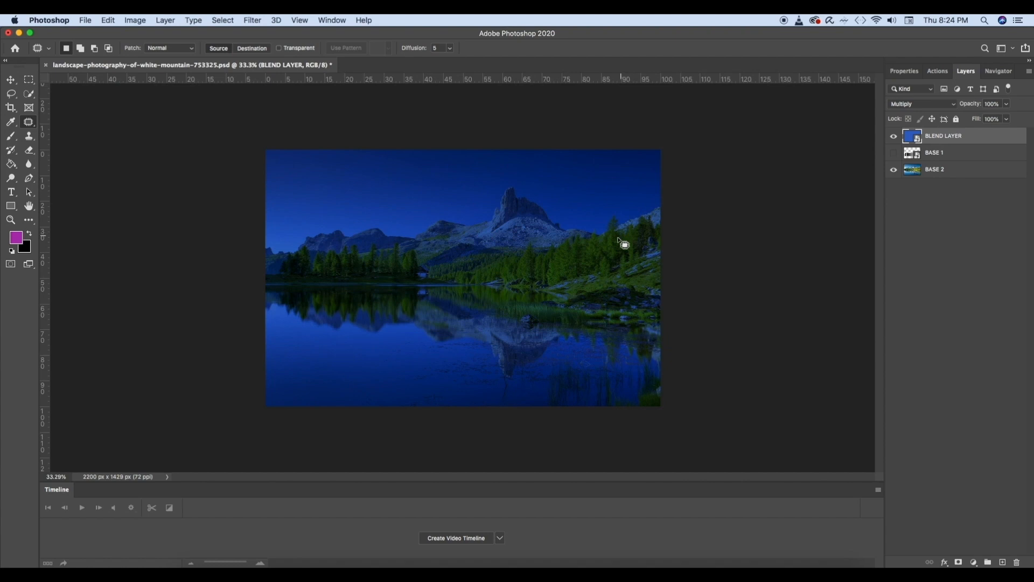
Step: Set BLEND LAYER to Screen mode and make BASE 1 the only visible base beneath it
click(932, 105)
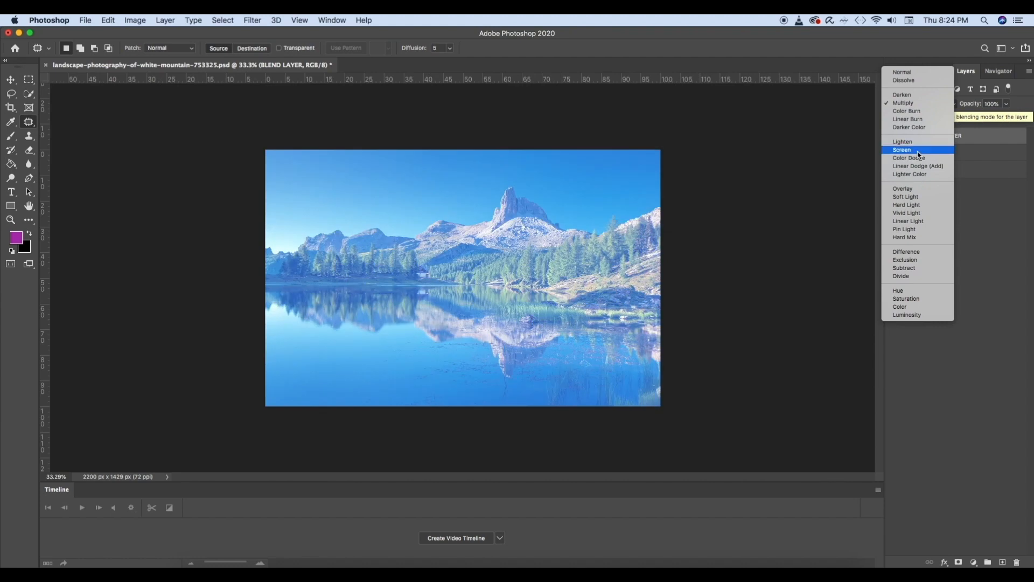
click(918, 151)
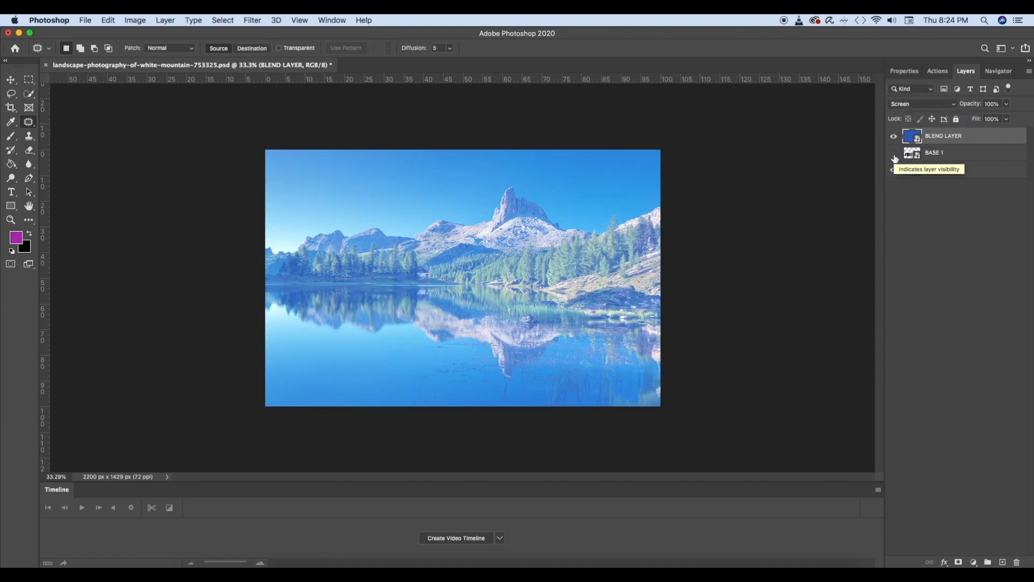
click(894, 153)
click(893, 169)
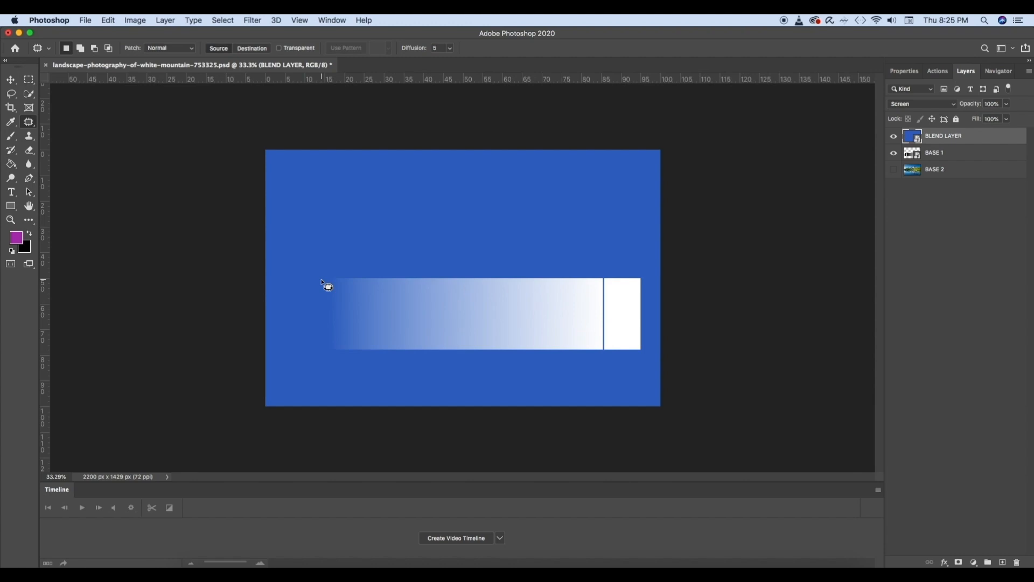
Step: Isolate BASE 2, outline the left-shore trees with the Patch tool, and compare them with the Screen BLEND LAYER hidden and shown
click(893, 169)
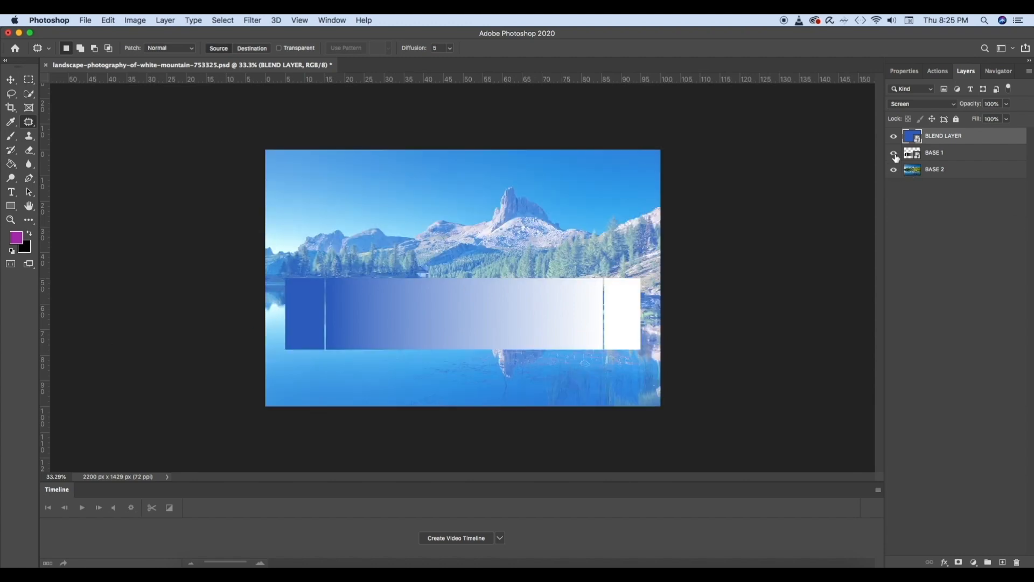
click(895, 153)
mouse_move(276, 243)
mouse_down()
mouse_move(425, 280)
mouse_move(253, 289)
mouse_up()
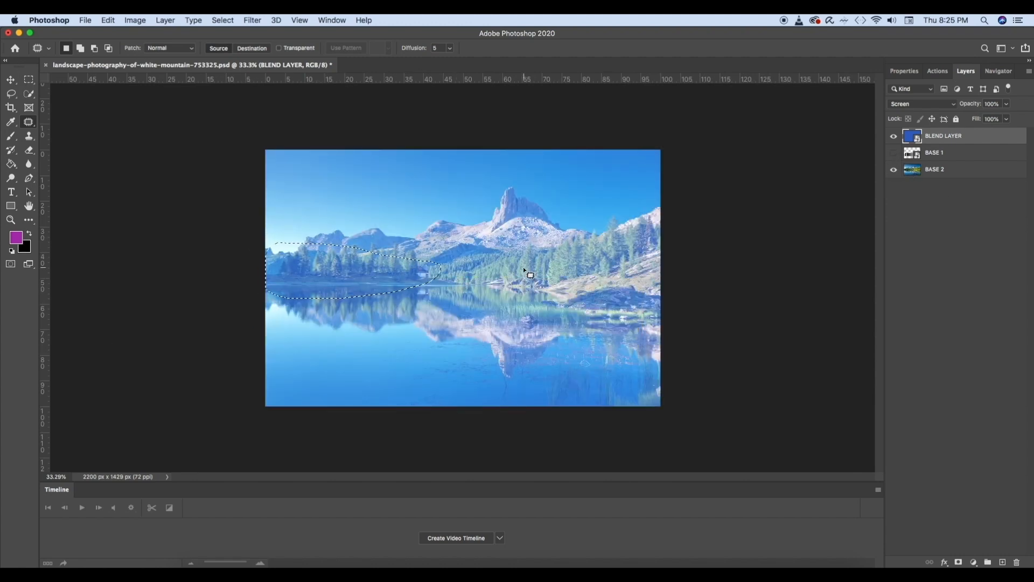
click(894, 136)
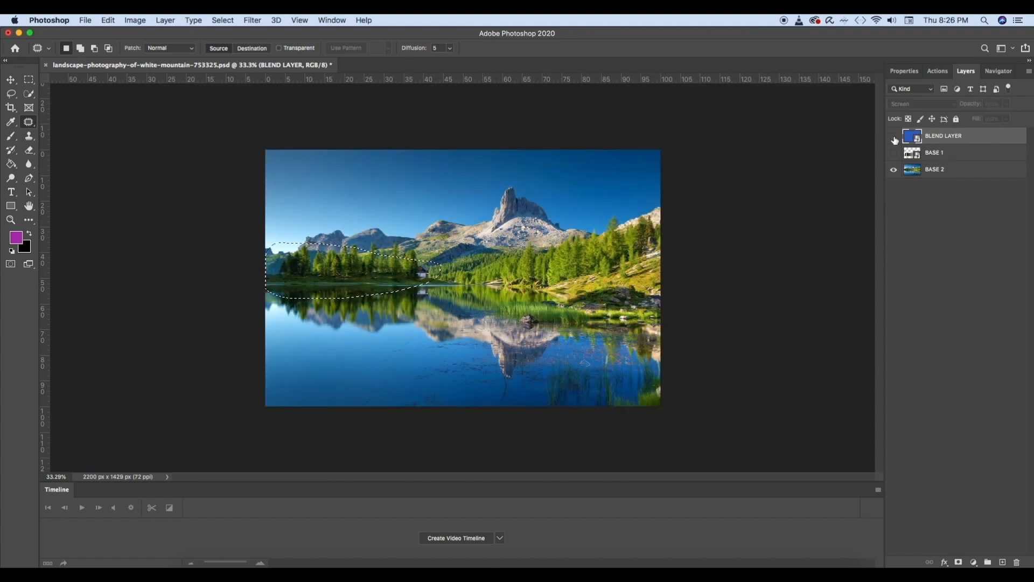
click(894, 138)
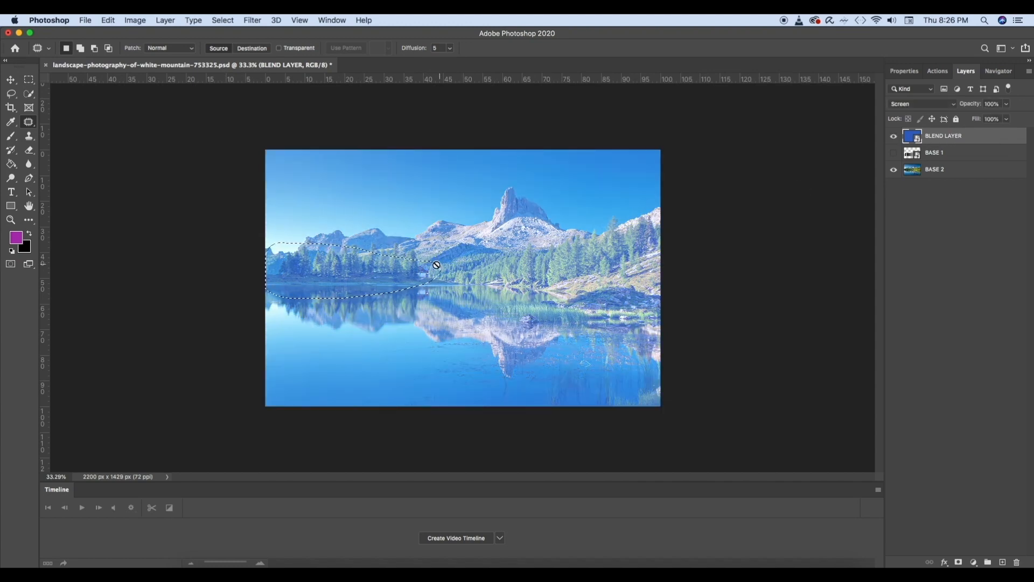
Step: Outline the photo's mountain areas with the Patch tool under the Screen blend, and clear the selection
click(248, 271)
drag(648, 216, 276, 220)
mouse_move(332, 247)
mouse_down()
mouse_move(615, 252)
mouse_move(683, 209)
mouse_up()
key(super+d)
Step: Keep BLEND LAYER in Screen, make BASE 1 the only visible base, and outline the gradient's dark end with the Patch tool
click(910, 108)
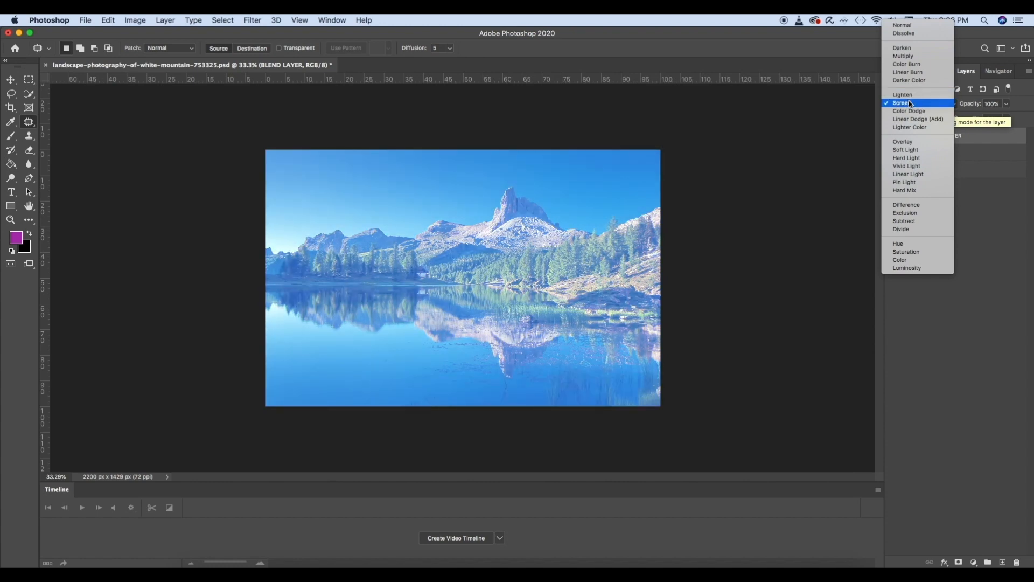
click(911, 104)
click(894, 153)
click(894, 170)
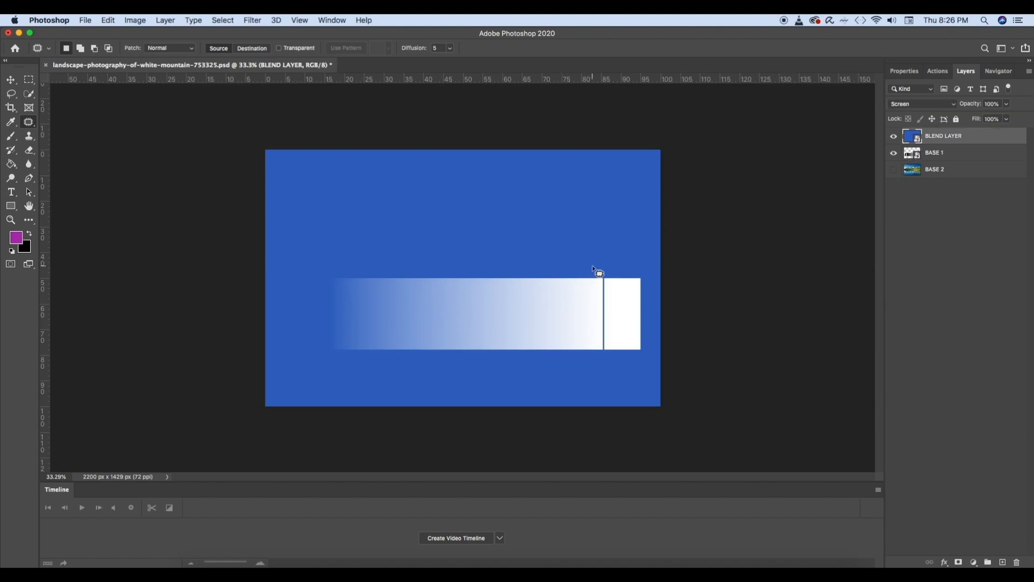
mouse_move(360, 265)
mouse_down()
mouse_move(324, 307)
mouse_move(340, 374)
mouse_move(361, 248)
mouse_up()
Step: Set BLEND LAYER to Lighten and outline the narrow strip where the gradient emerges from the blue with the Patch tool
click(949, 104)
click(948, 105)
click(942, 103)
click(919, 96)
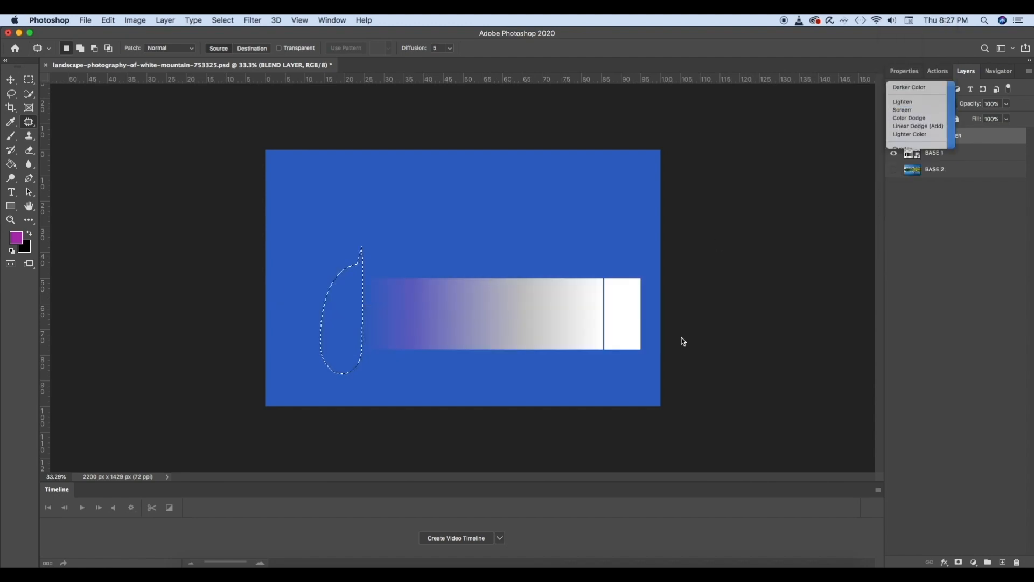
mouse_move(384, 249)
mouse_down()
mouse_move(363, 328)
mouse_move(380, 369)
mouse_move(384, 250)
mouse_up()
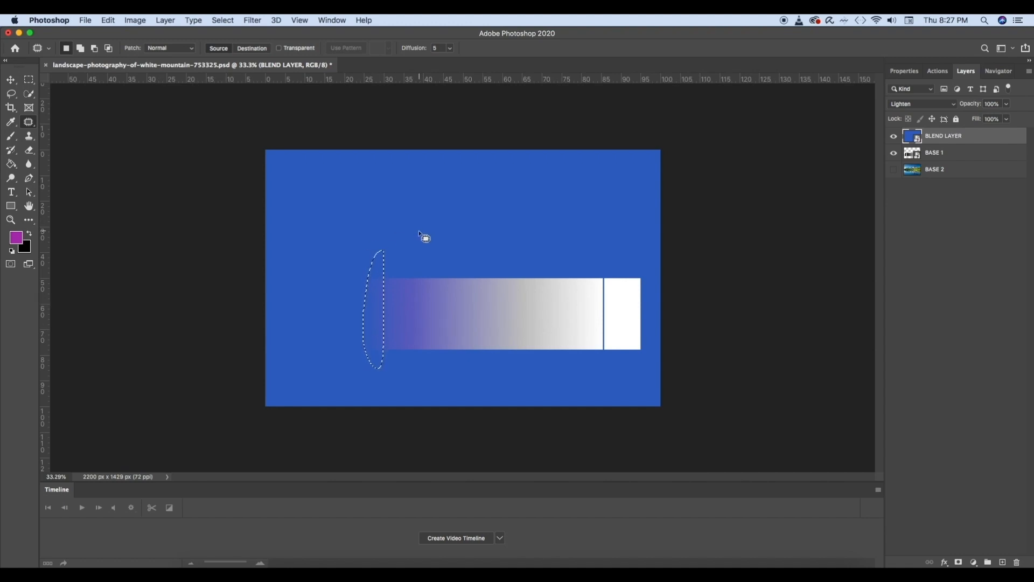
Step: Clear the selection around the gradient strip and set BLEND LAYER to Color Burn over BASE 1
click(905, 107)
click(908, 111)
key(super+d)
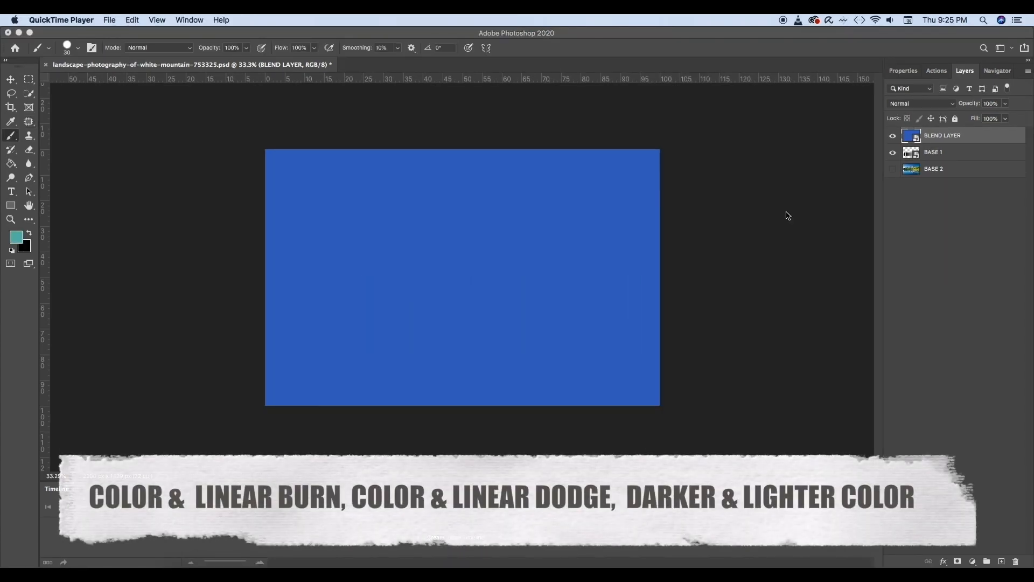
click(906, 104)
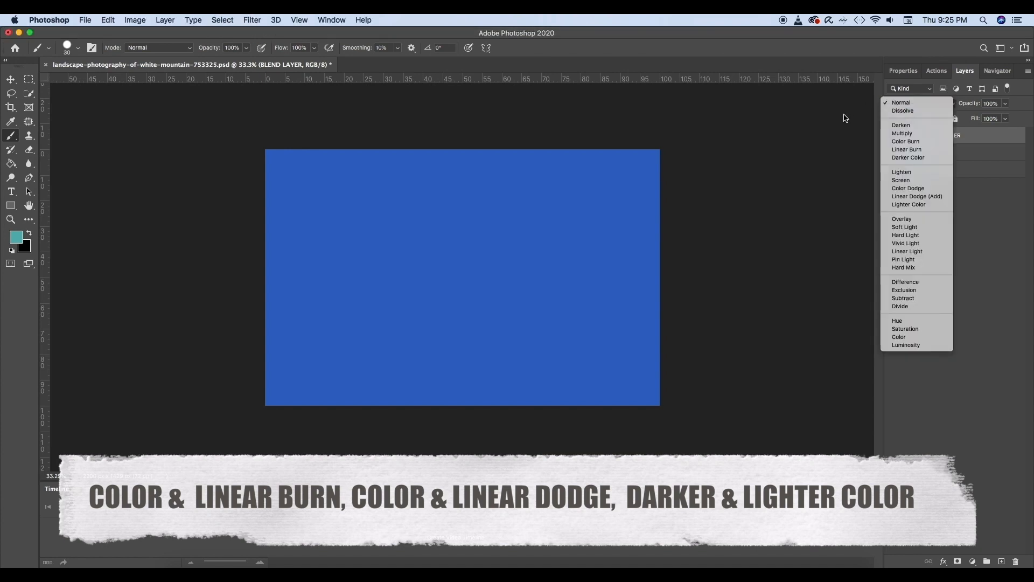
click(907, 142)
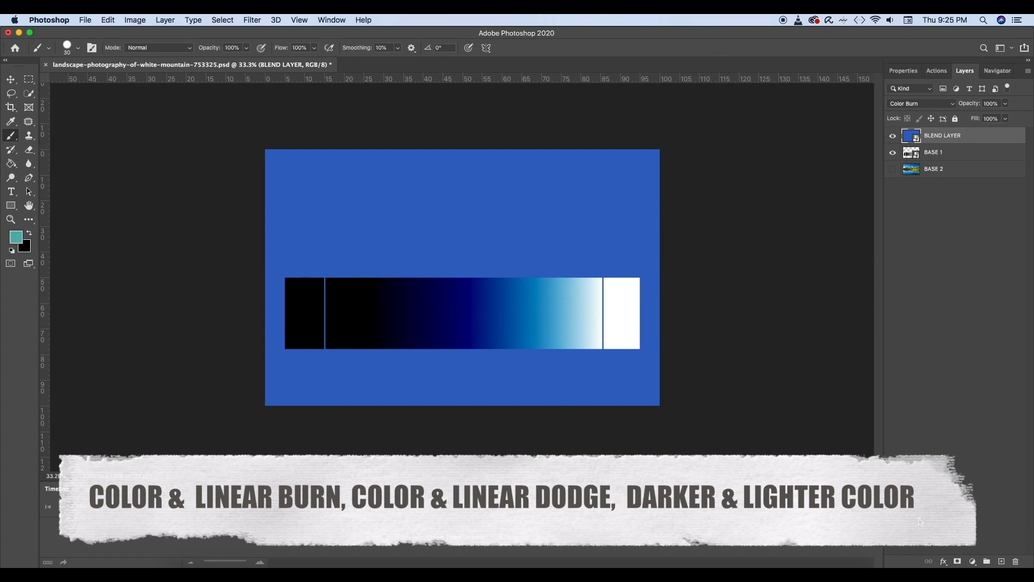
click(914, 104)
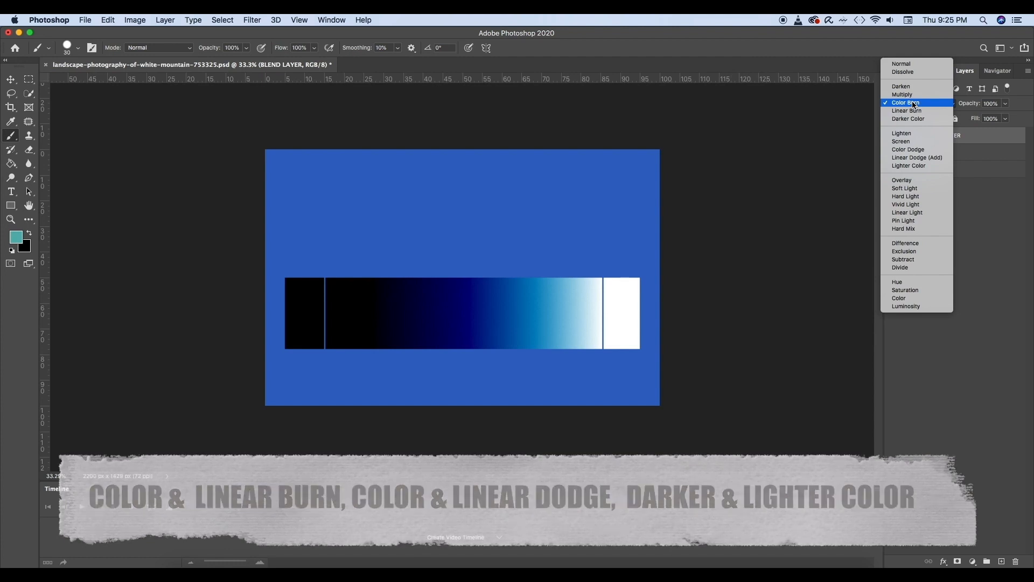
click(915, 104)
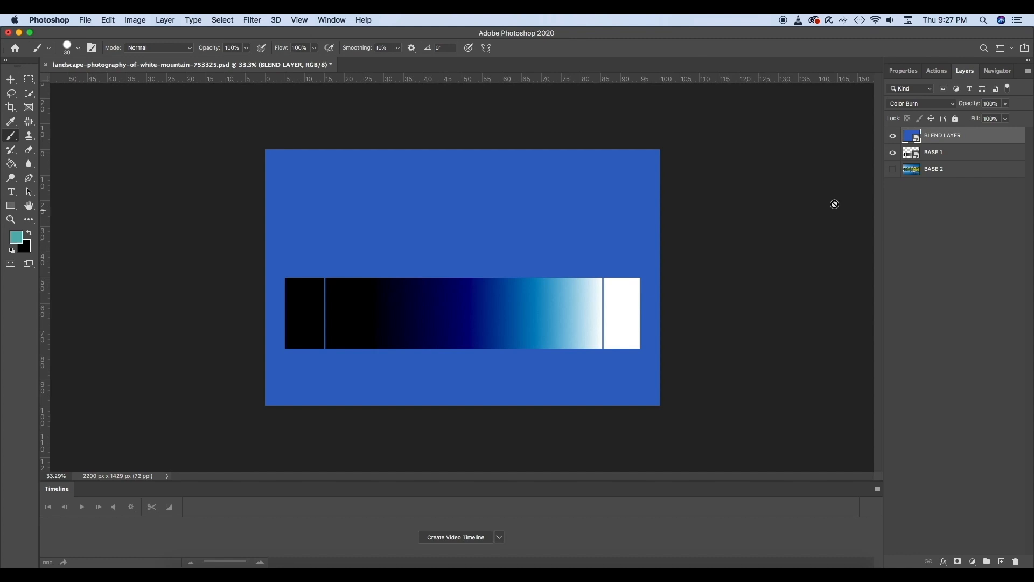
Step: Make BASE 2 the only visible base and inspect the mountain up close at about 128% under Color Burn
click(893, 169)
click(892, 153)
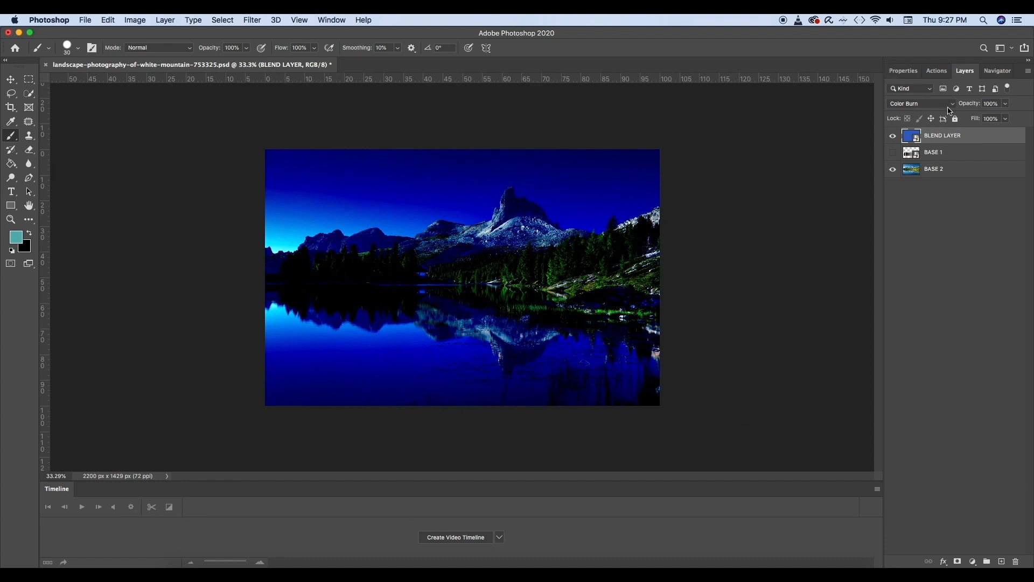
click(997, 72)
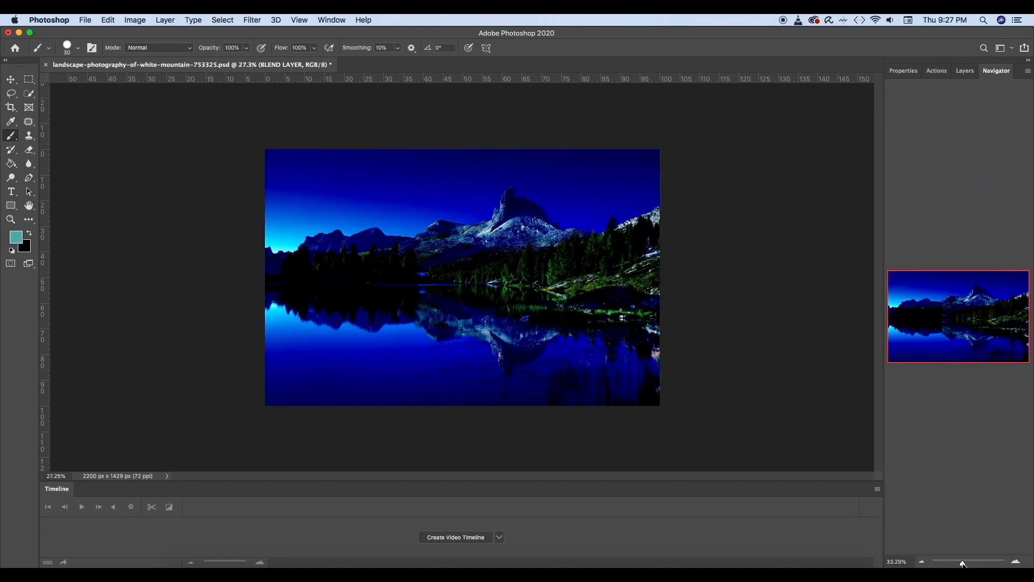
drag(962, 563, 973, 563)
click(964, 71)
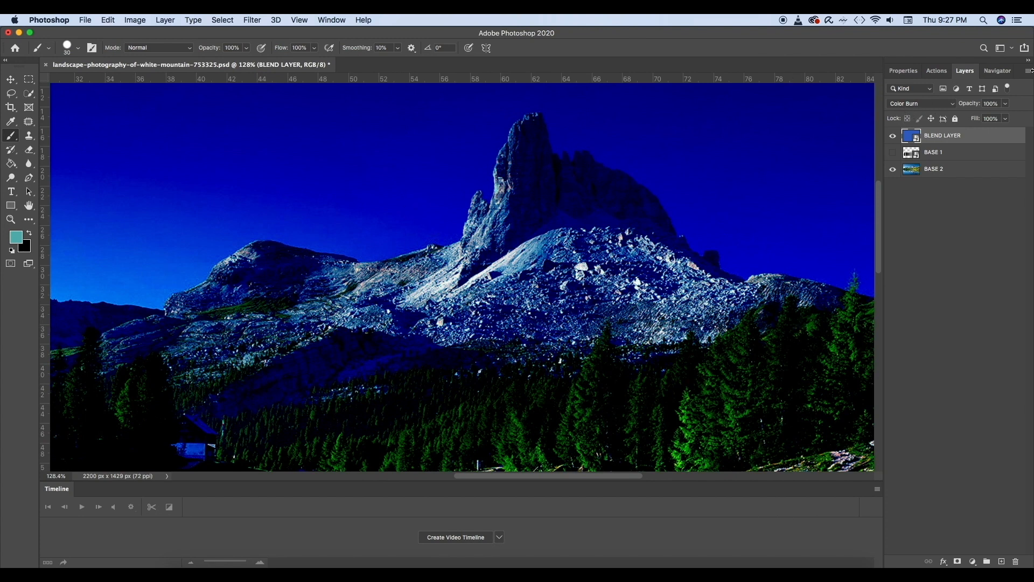
click(1005, 72)
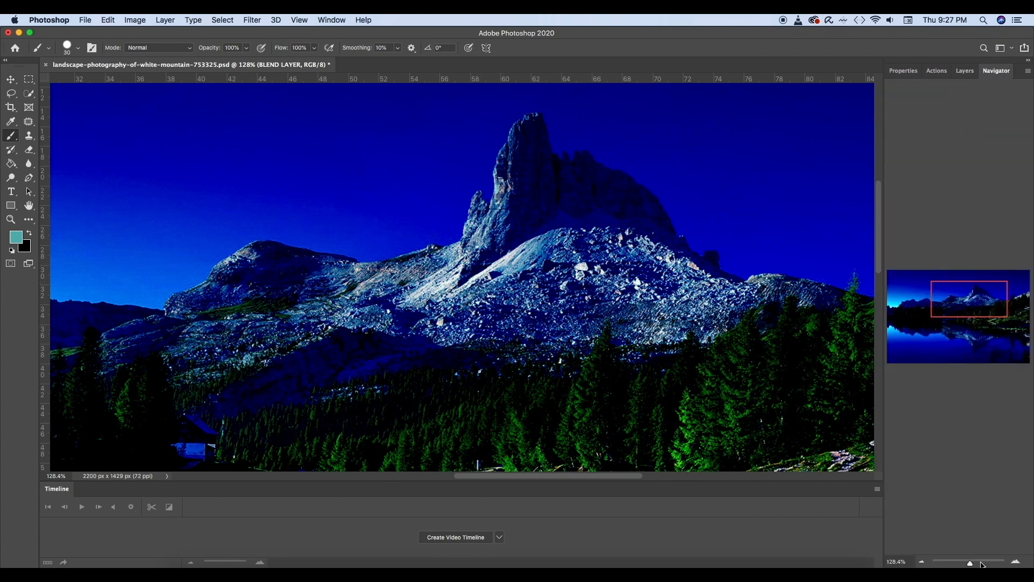
drag(970, 563, 960, 564)
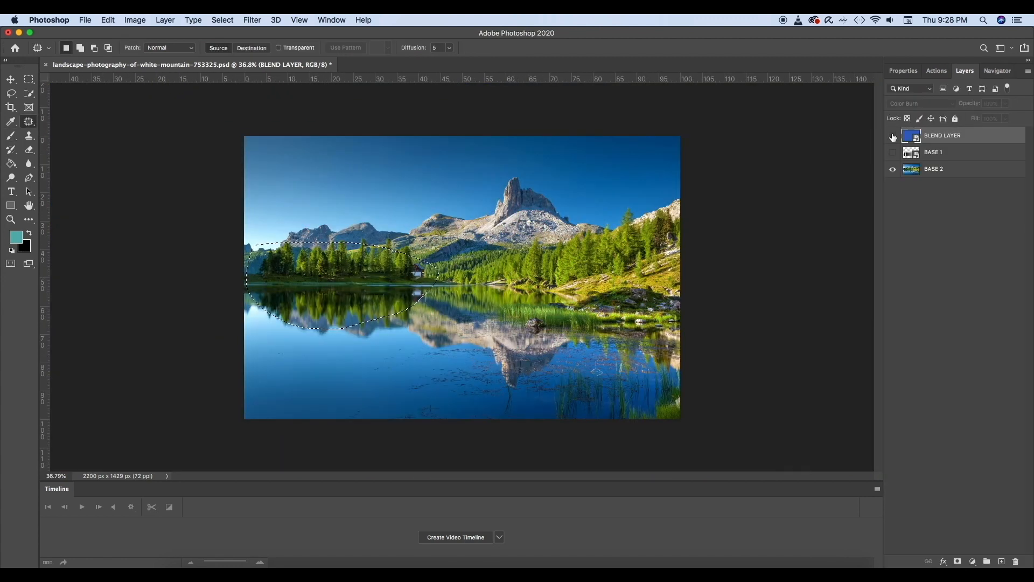
Step: Compare the photo with BLEND LAYER shown and hidden, outline the right shore with the Patch tool, and clear the selection
click(893, 135)
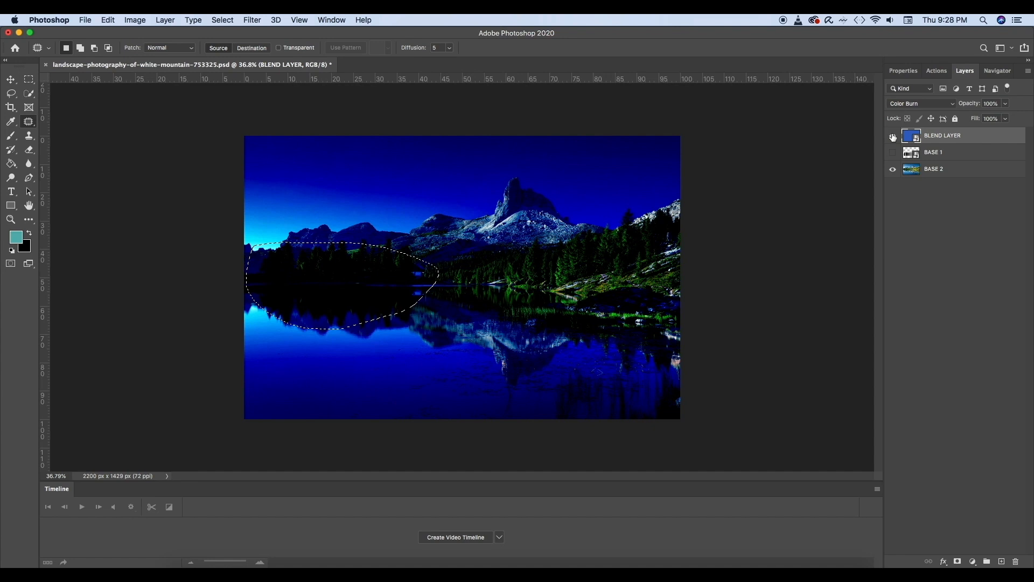
click(893, 136)
mouse_move(654, 293)
mouse_down()
mouse_move(568, 280)
mouse_move(491, 284)
mouse_move(595, 334)
mouse_move(673, 308)
mouse_up()
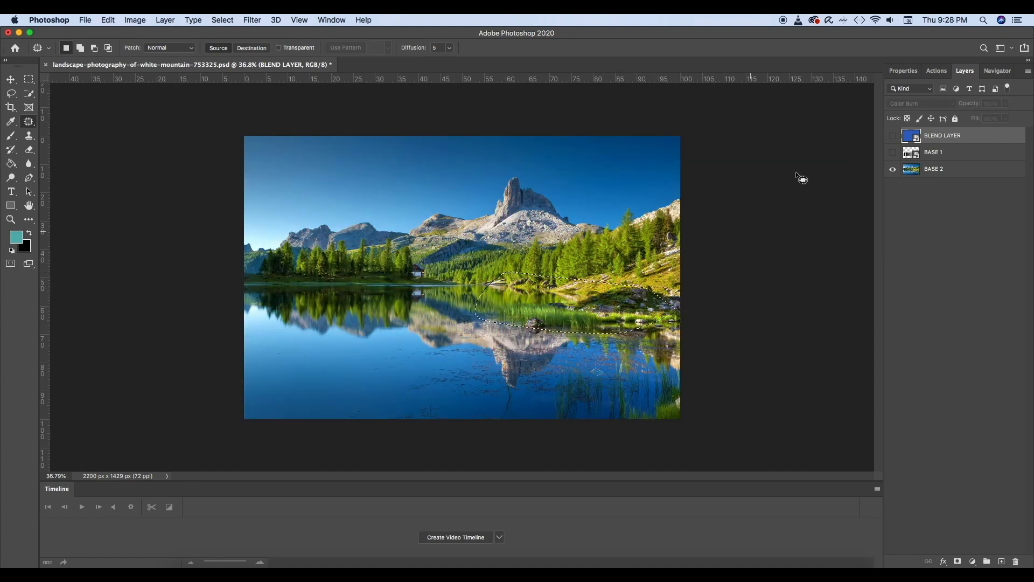
click(893, 135)
click(865, 141)
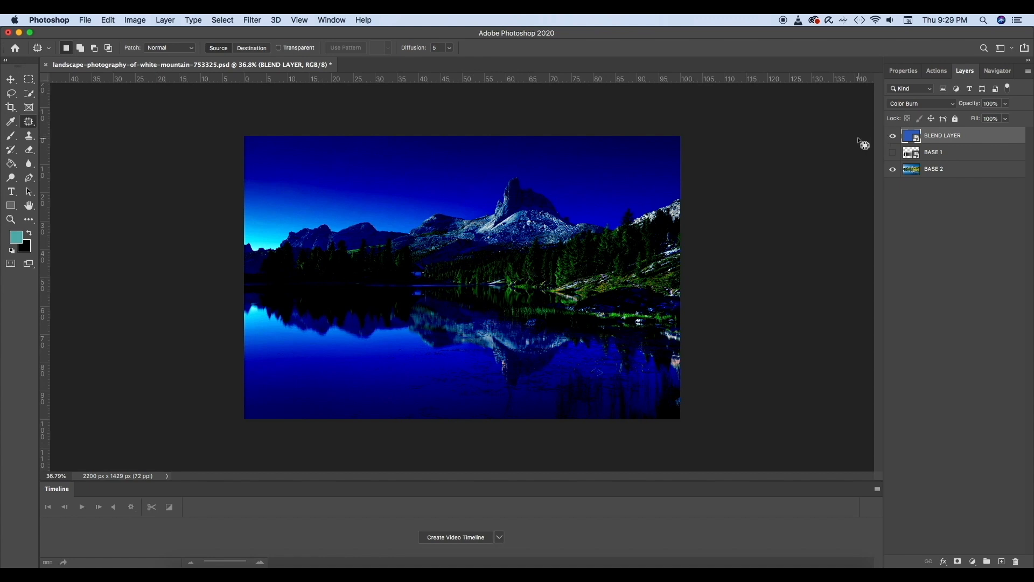
Step: Make BASE 1 the only visible base, compare Linear Burn with Color Burn on the gradient, and leave BLEND LAYER in Linear Burn
click(913, 105)
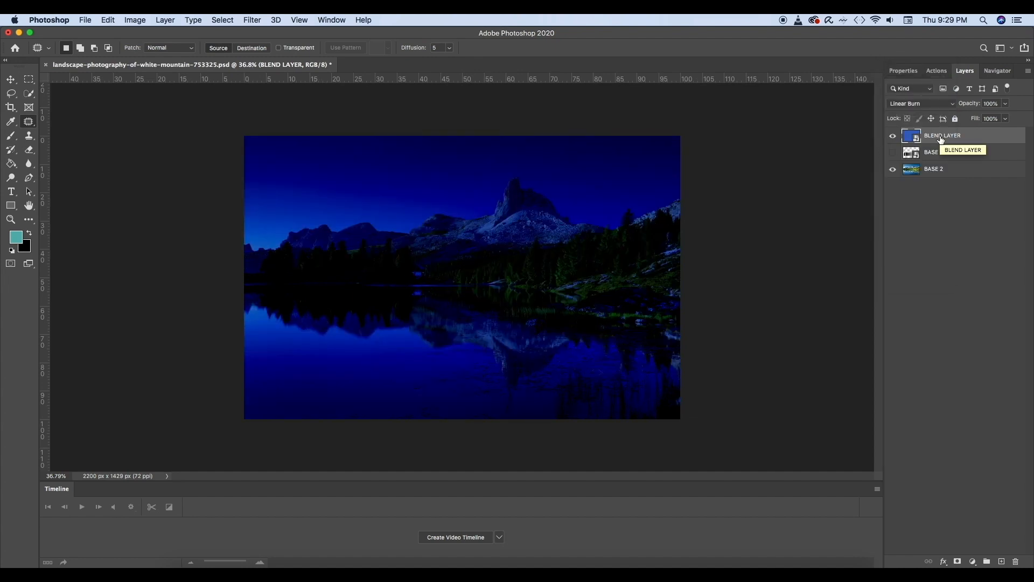
click(893, 153)
click(893, 169)
click(921, 103)
click(916, 95)
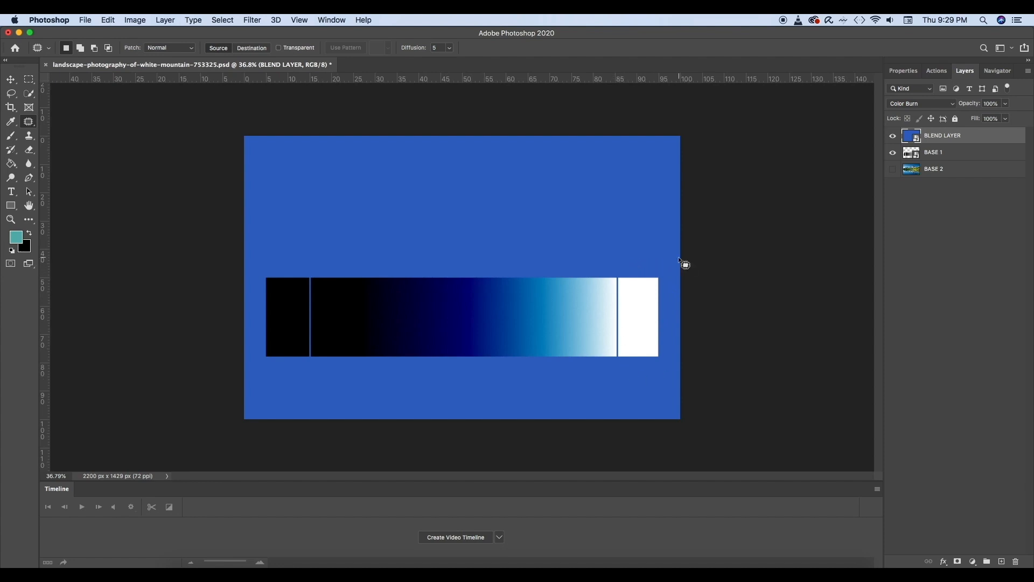
click(924, 103)
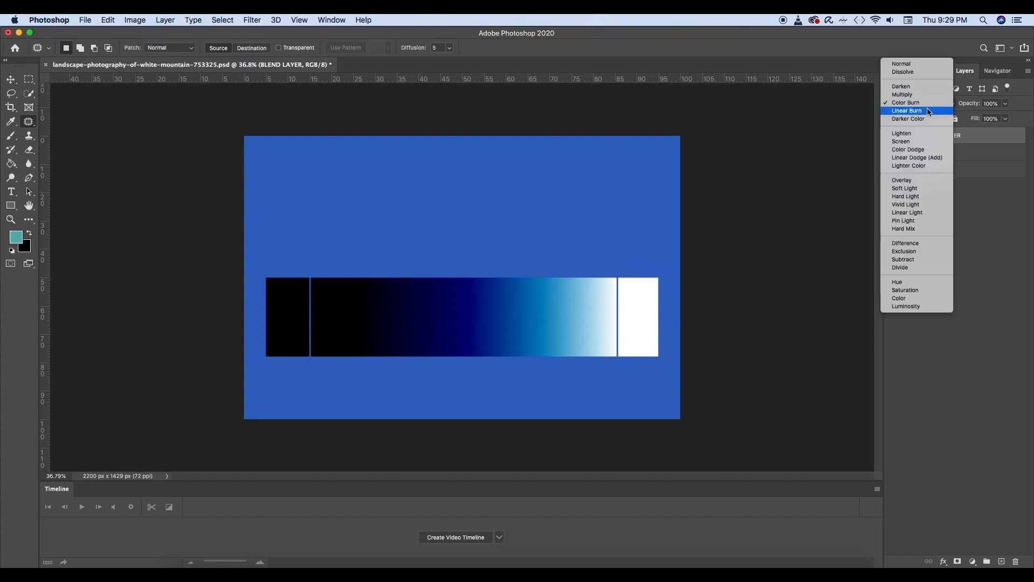
click(927, 113)
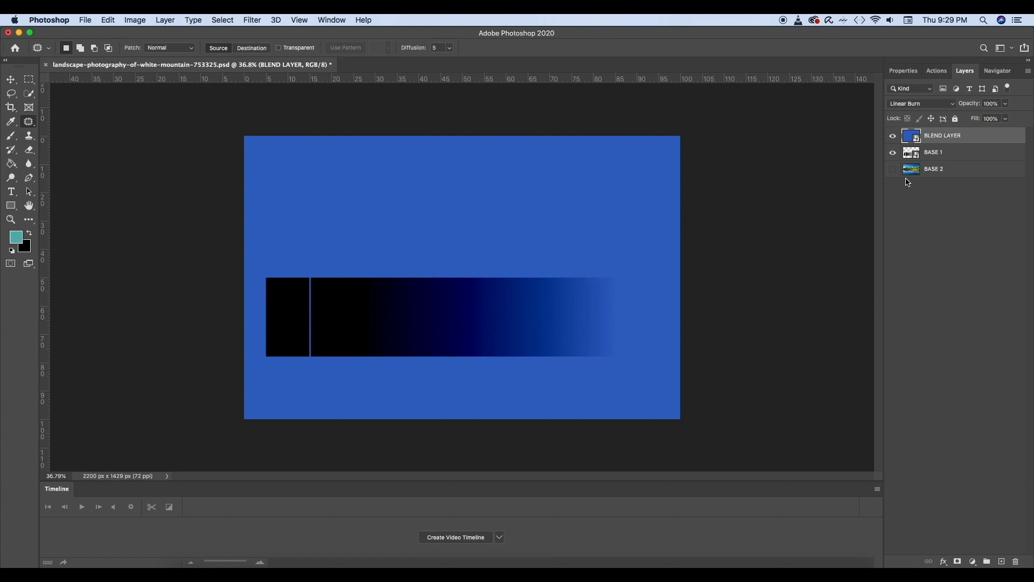
Step: Check Linear Burn on the BASE 2 photo, set BLEND LAYER to Color Dodge, and make BASE 1 the only visible base
click(893, 169)
click(922, 103)
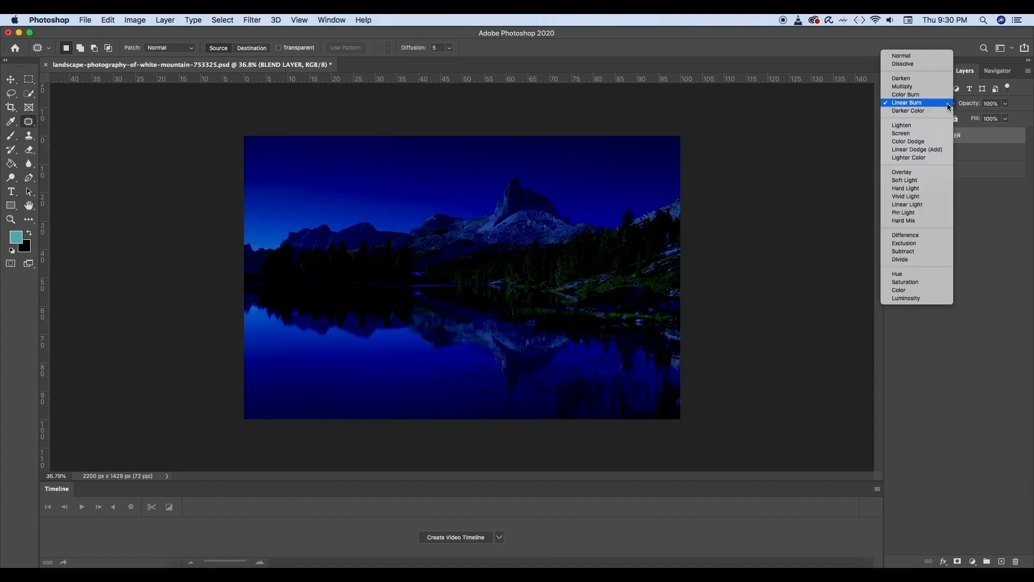
click(903, 142)
click(893, 152)
click(893, 169)
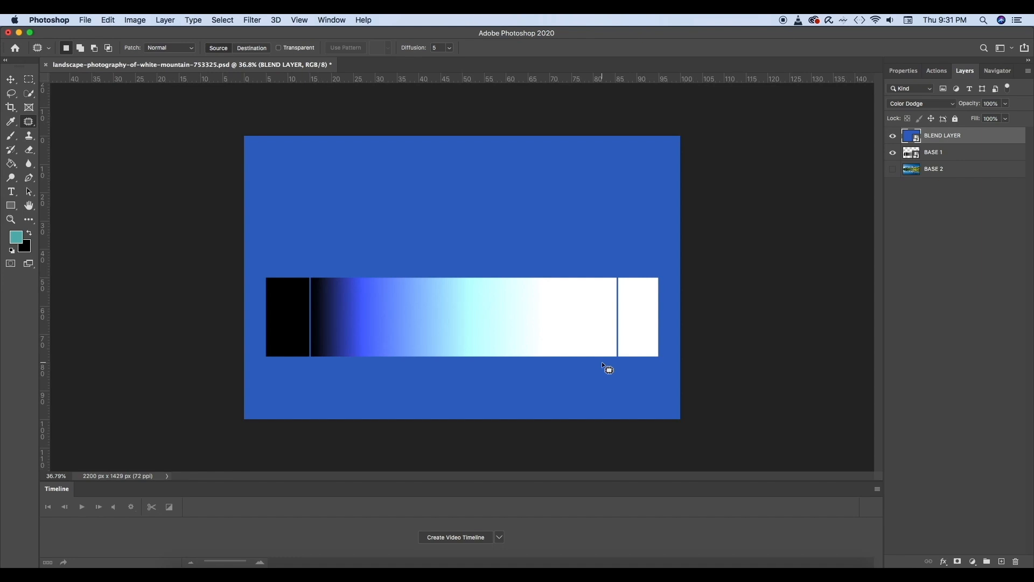
Step: Make BASE 2 the only visible base to review Color Dodge, and set BLEND LAYER to Linear Dodge (Add)
click(892, 171)
click(893, 153)
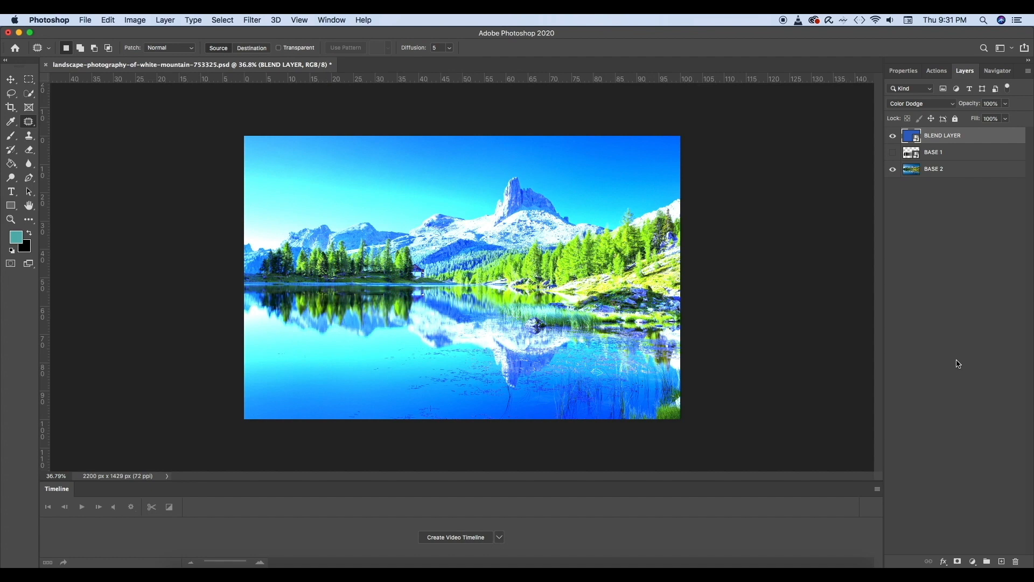
mouse_move(644, 135)
mouse_down()
mouse_move(464, 111)
mouse_move(674, 157)
mouse_up()
mouse_move(682, 374)
mouse_down()
mouse_move(514, 431)
mouse_move(672, 416)
mouse_move(697, 383)
mouse_up()
click(922, 104)
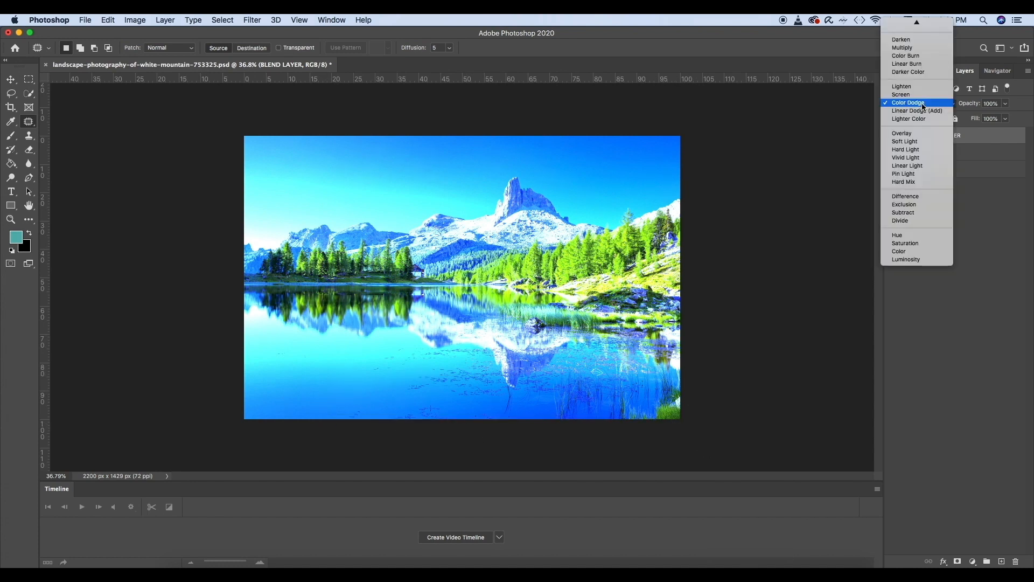
click(923, 107)
click(923, 104)
click(923, 111)
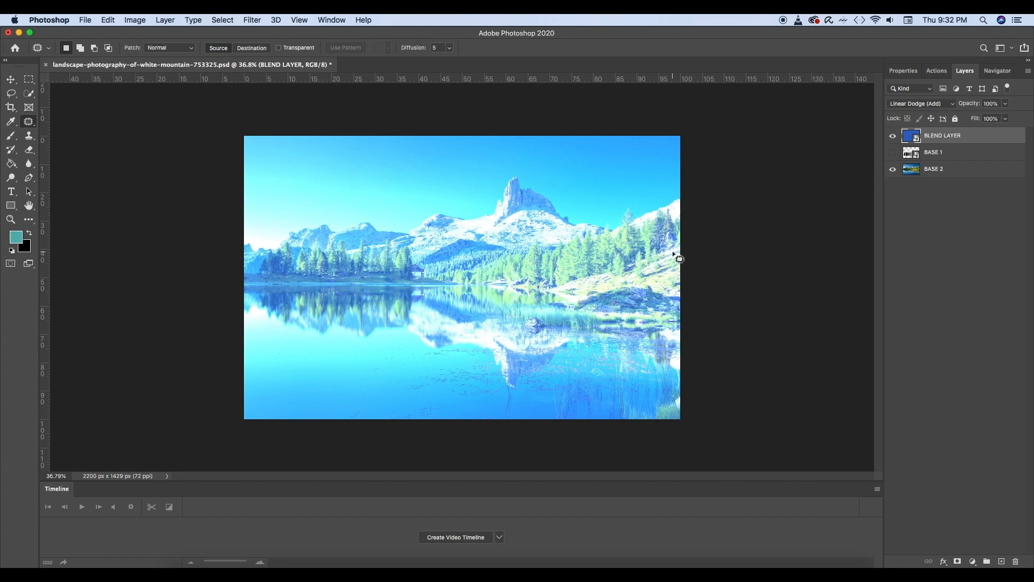
Step: View Linear Dodge (Add) over the BASE 1 gradient, return to BASE 2, and compare it with a Color Dodge preview
click(893, 152)
click(894, 170)
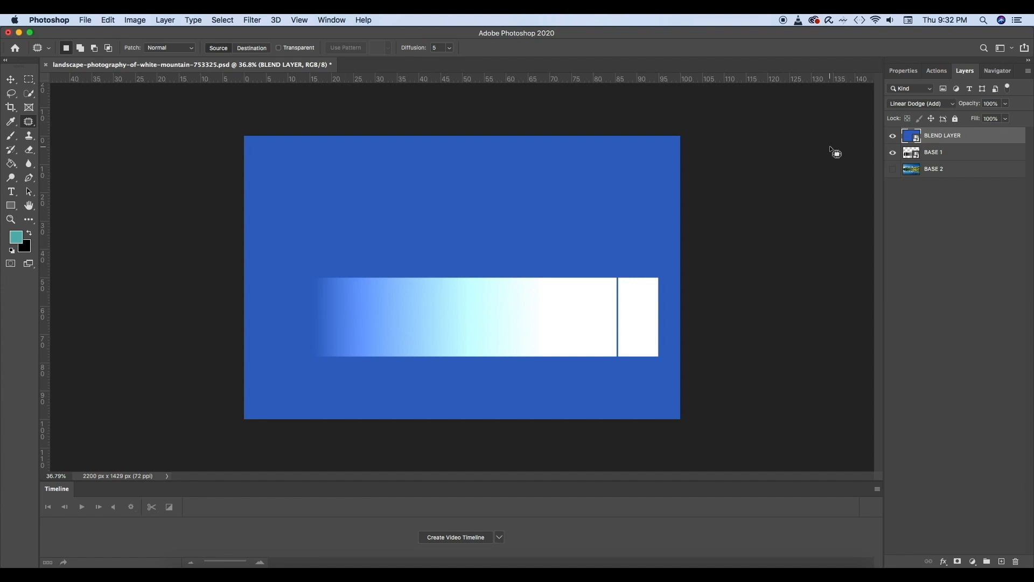
click(892, 169)
click(893, 153)
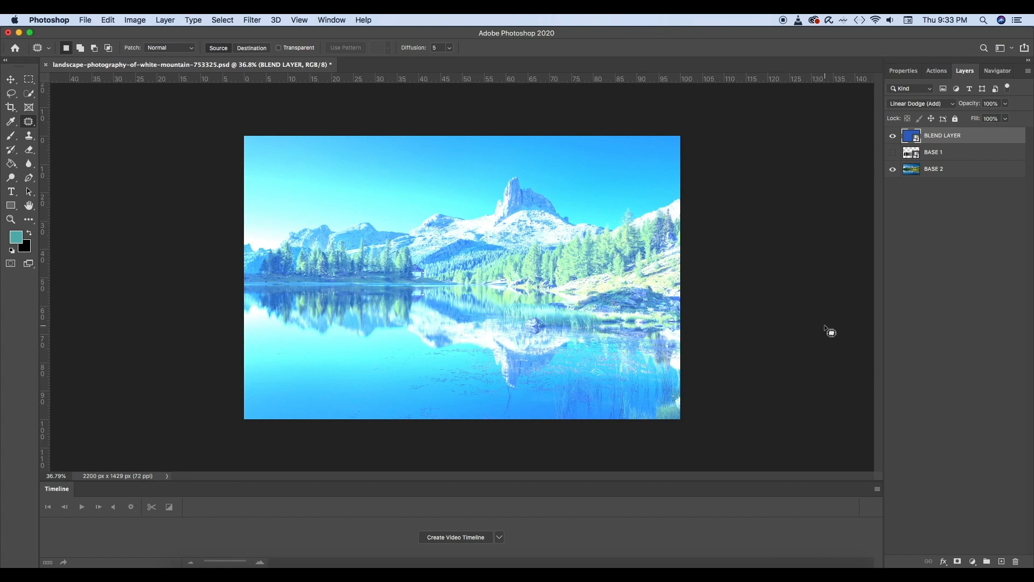
click(947, 104)
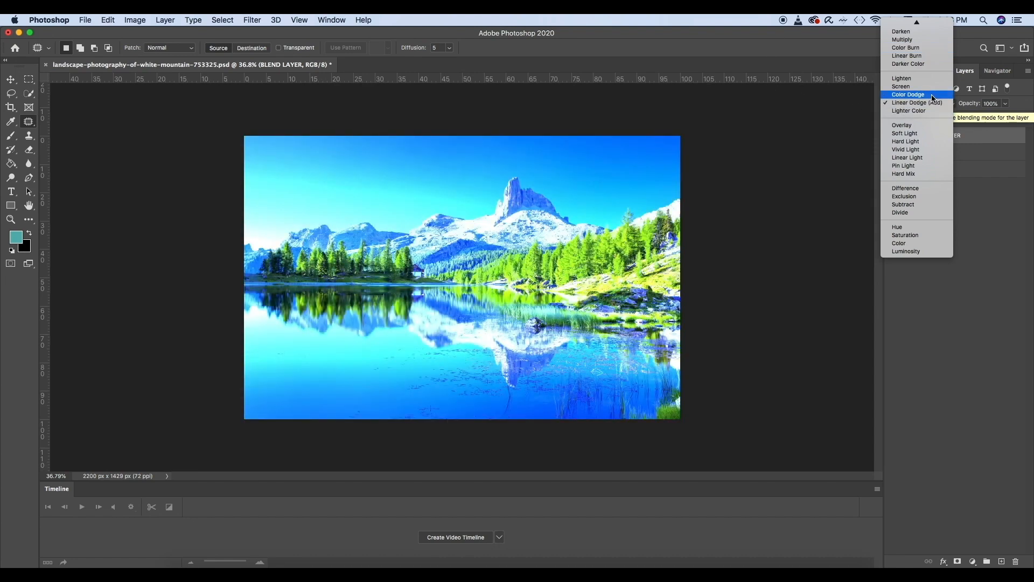
click(932, 101)
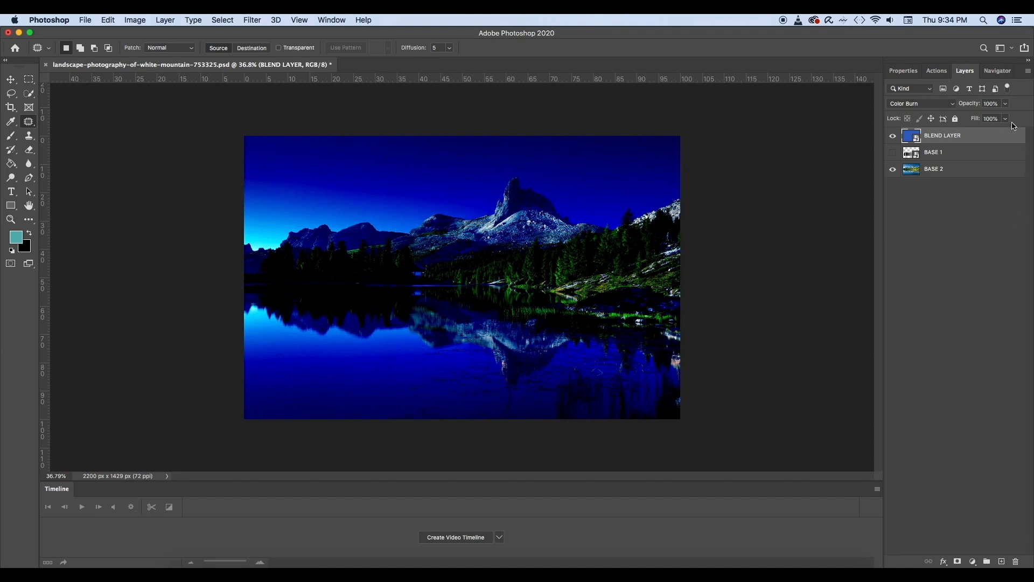
Step: Examine BLEND LAYER's Opacity and Fill sliders under Color Burn over the photo, and cycle its blending mode forward
click(1008, 106)
mouse_move(1008, 117)
mouse_down()
mouse_move(954, 123)
mouse_move(1007, 122)
mouse_up()
click(1007, 120)
drag(1006, 135, 1018, 105)
key(shift+plus)
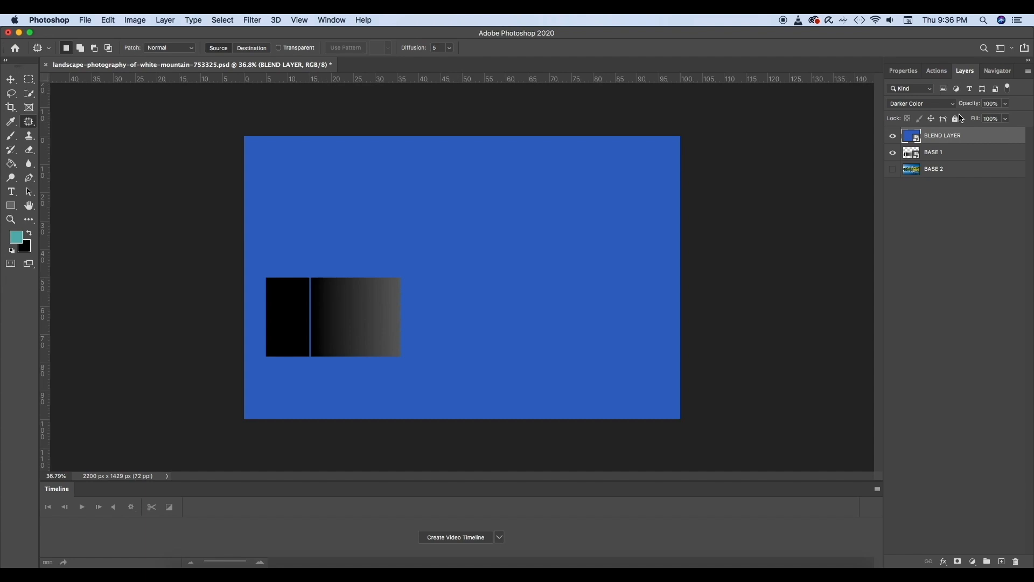
Step: Compare Darker Color with a Darken preview on the BASE 1 gradient, and set BLEND LAYER to Lighter Color
click(914, 104)
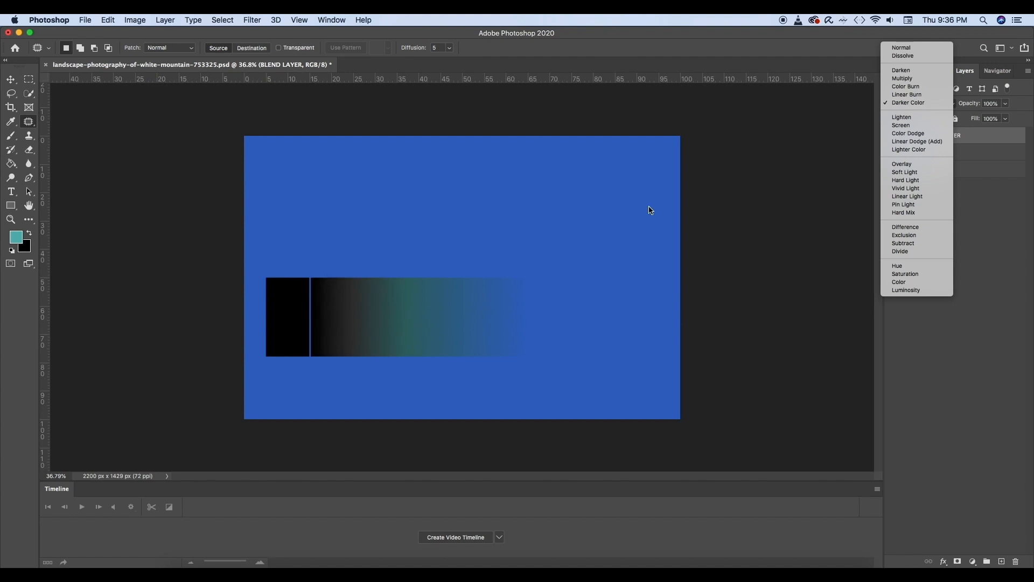
click(892, 103)
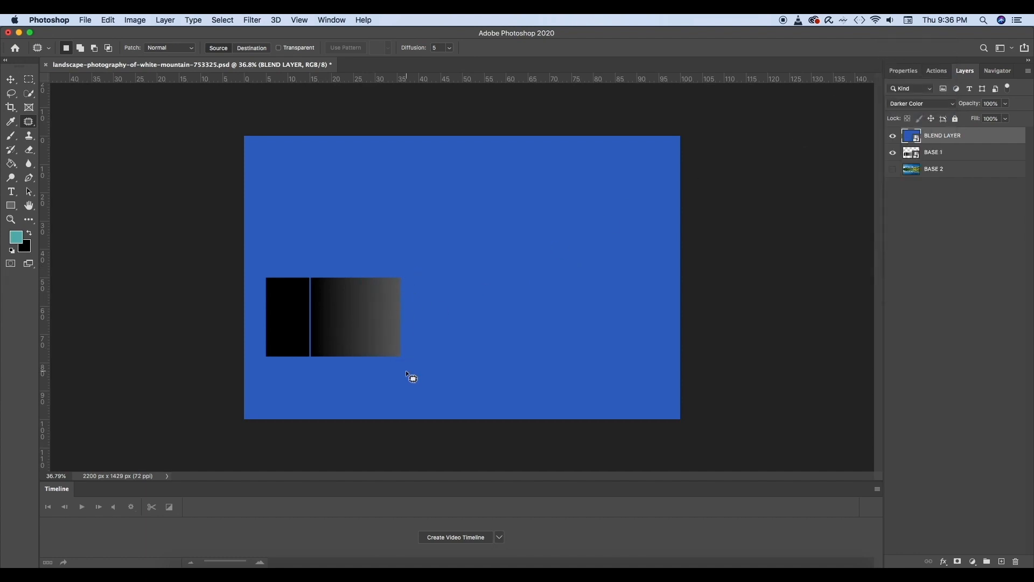
click(916, 103)
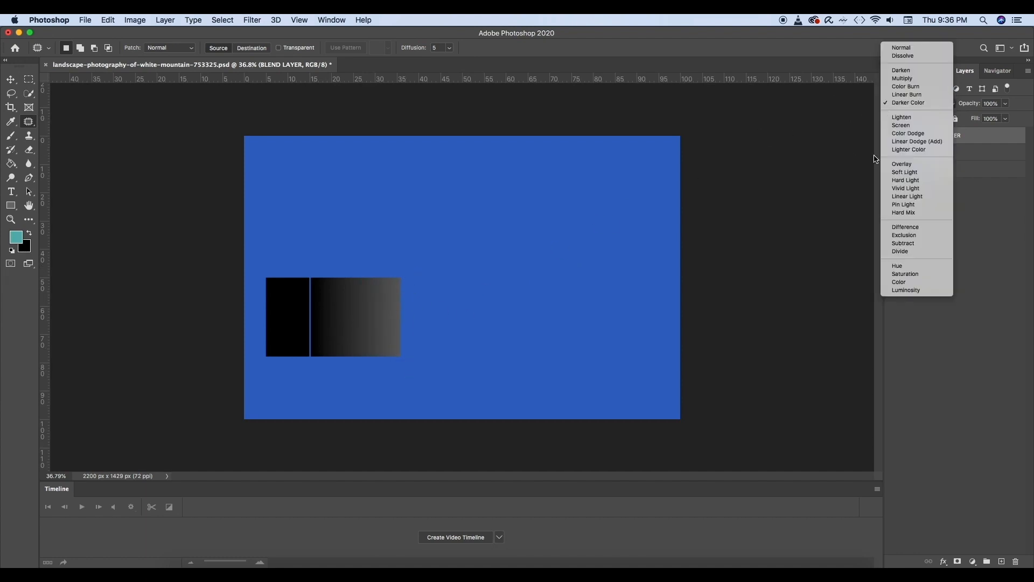
click(891, 150)
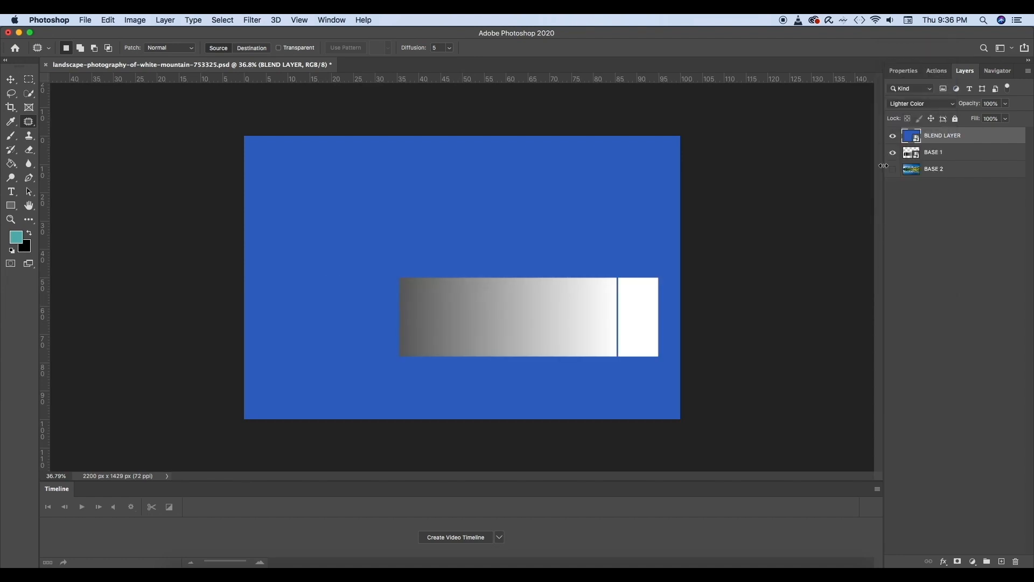
Step: Preview Lighten and Normal on the gradient for comparison, keeping BLEND LAYER in Lighter Color
click(916, 104)
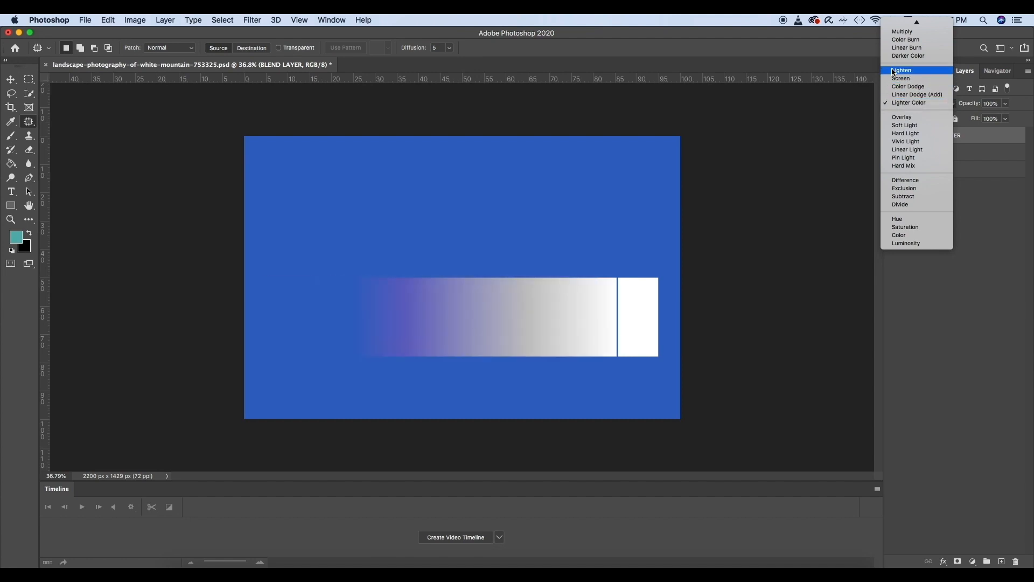
click(886, 104)
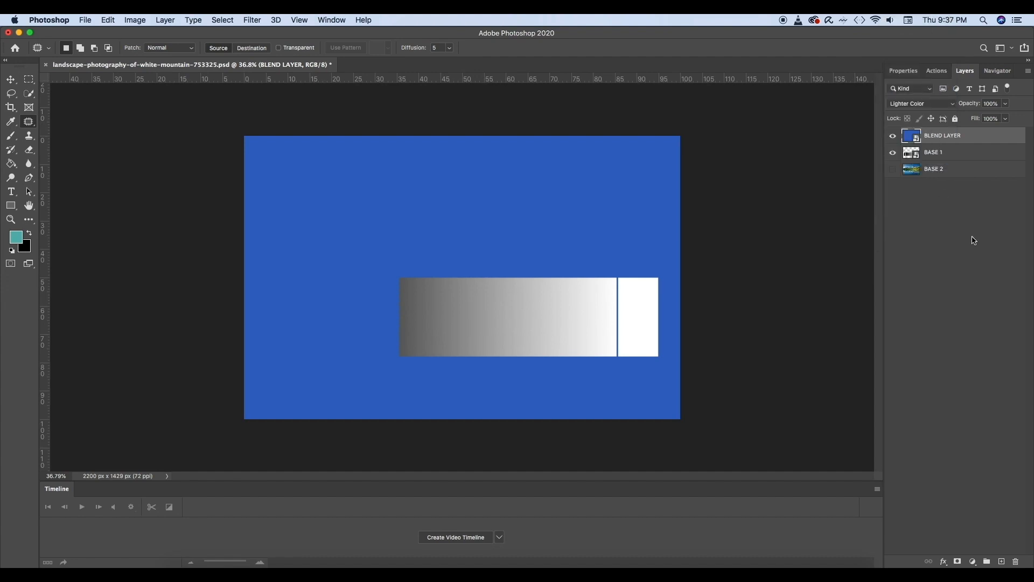
click(916, 104)
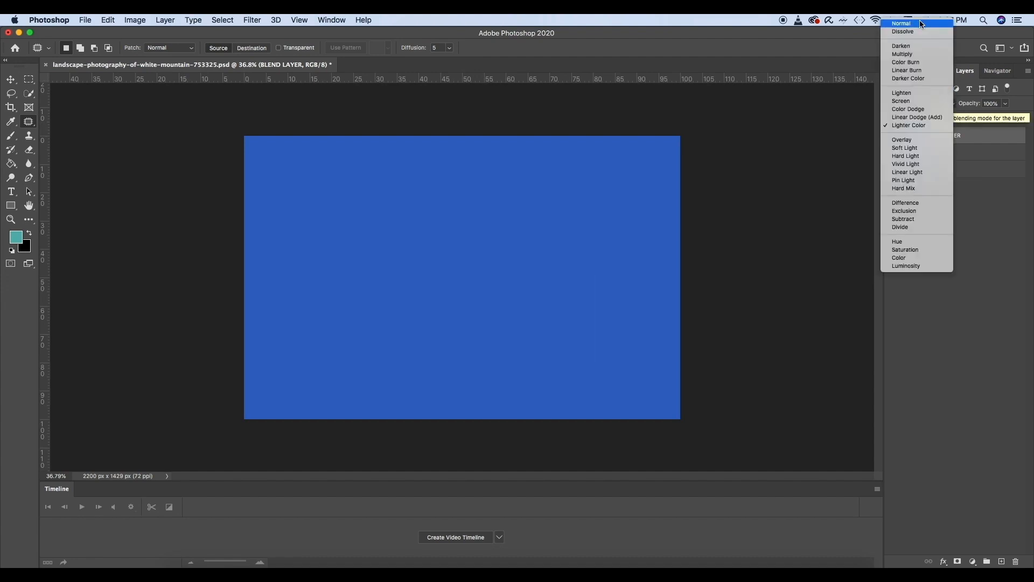
click(914, 126)
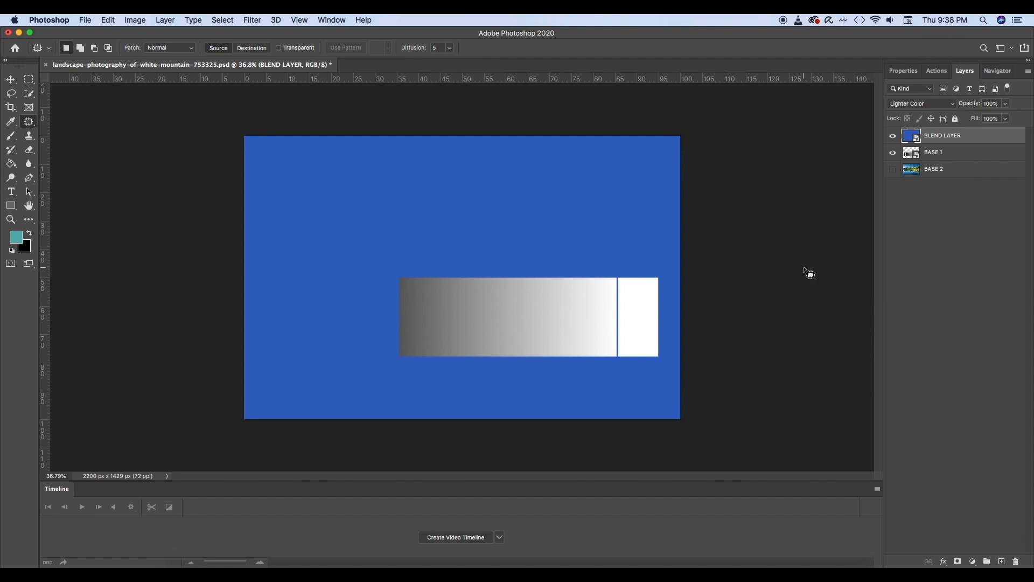